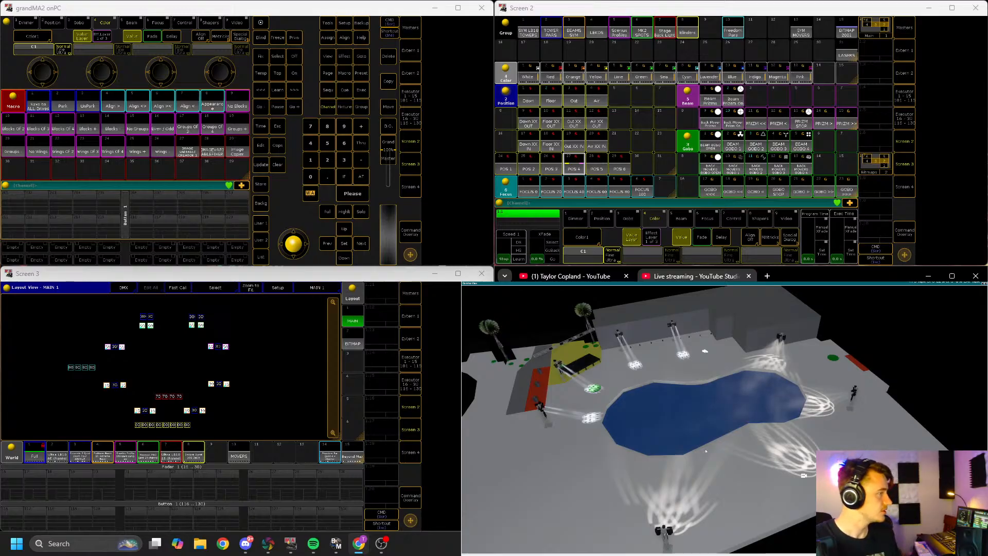
Step: Switch the visualizer to its four-viewport layout with top, side and 3D views
click(804, 475)
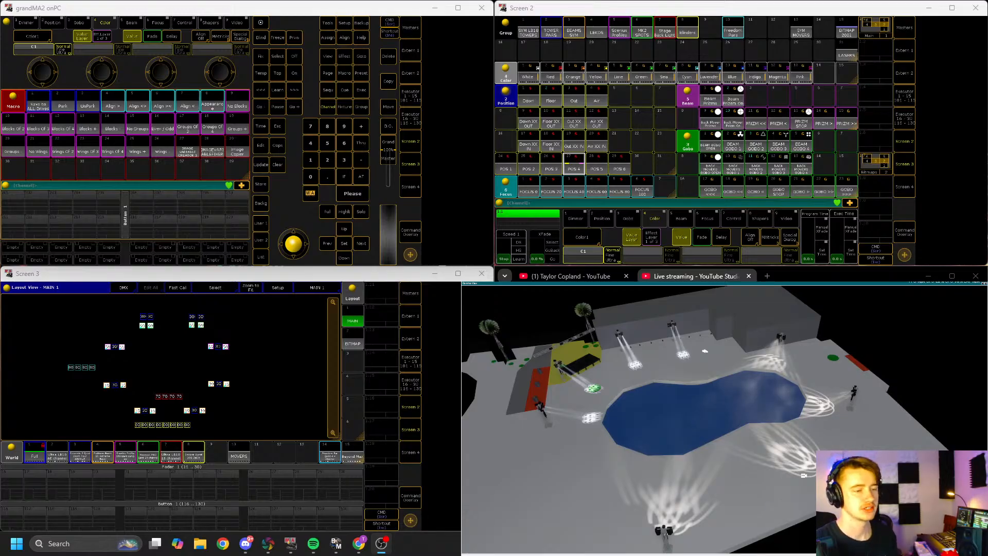
click(985, 284)
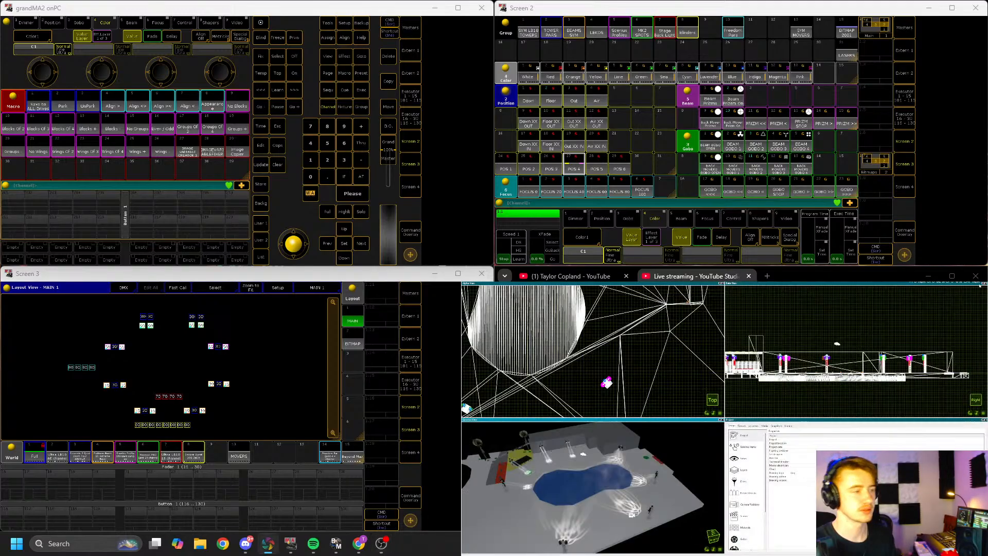
Step: Open the visualizer's scene properties and reduce a lighting value to darken the 3D view
click(744, 458)
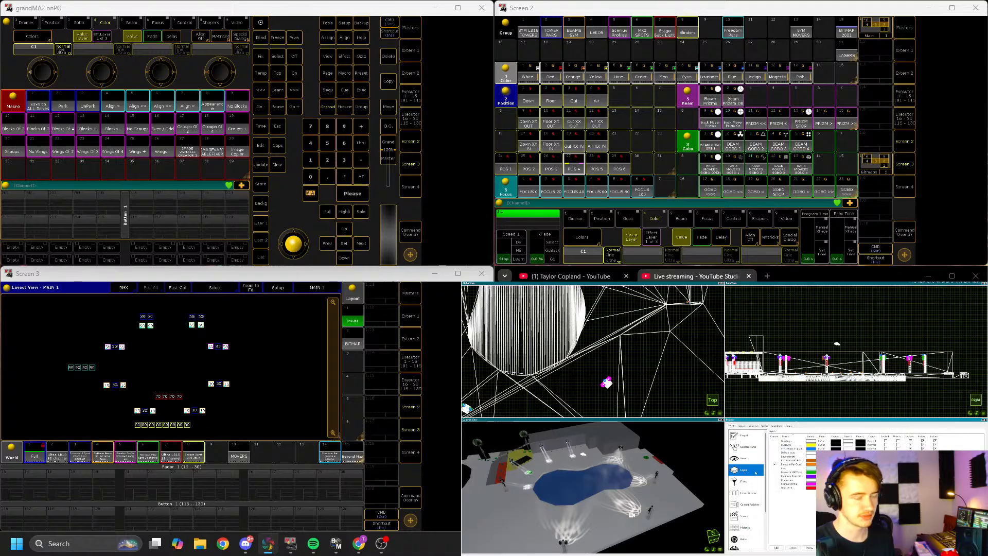
click(803, 500)
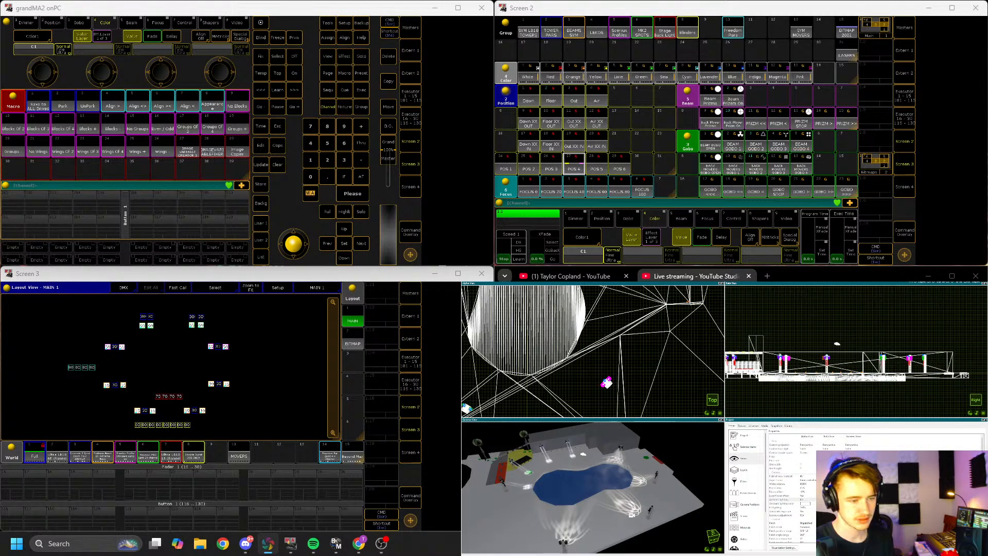
drag(875, 500, 849, 500)
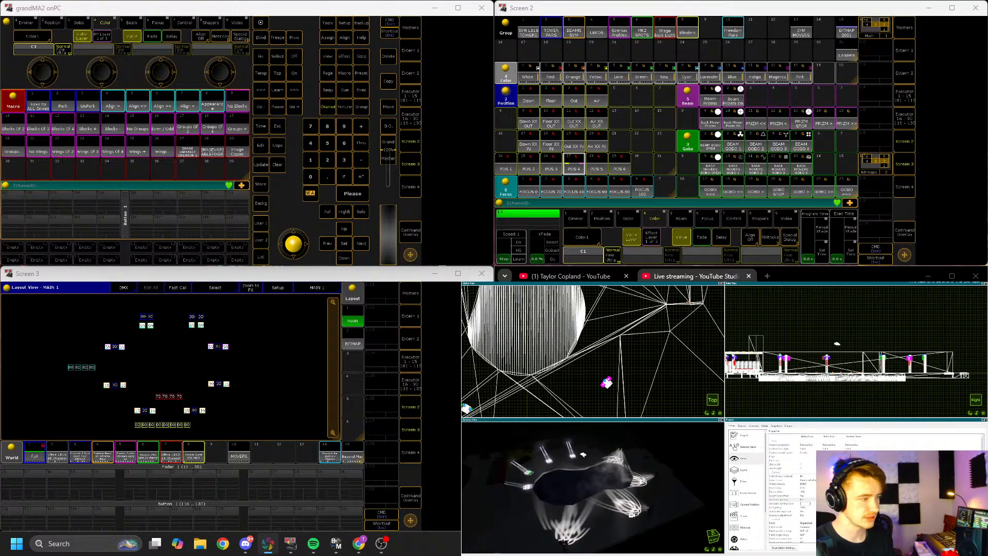
Step: Select the floor object in the visualizer, adjust one of its property values, then deselect it
click(695, 455)
click(735, 446)
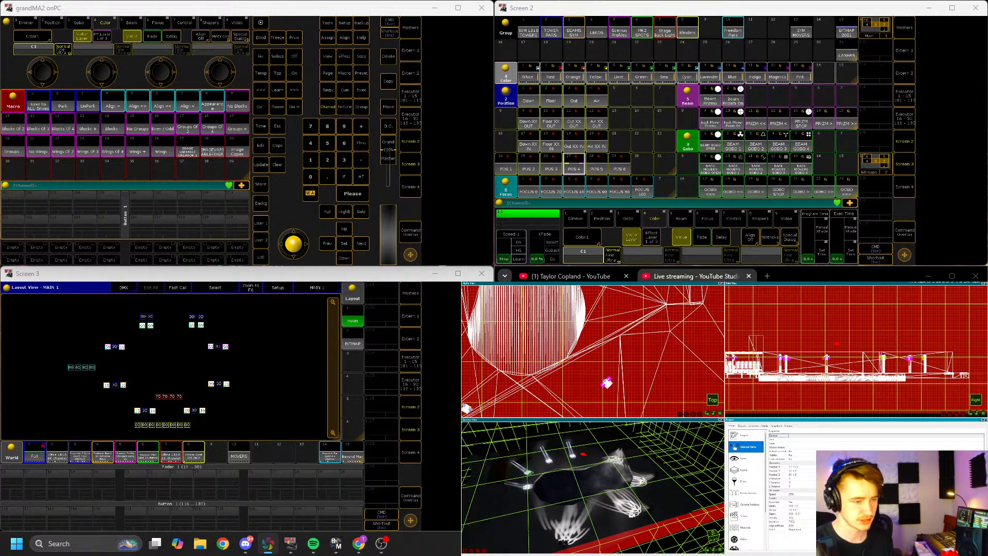
click(791, 523)
drag(801, 523, 782, 523)
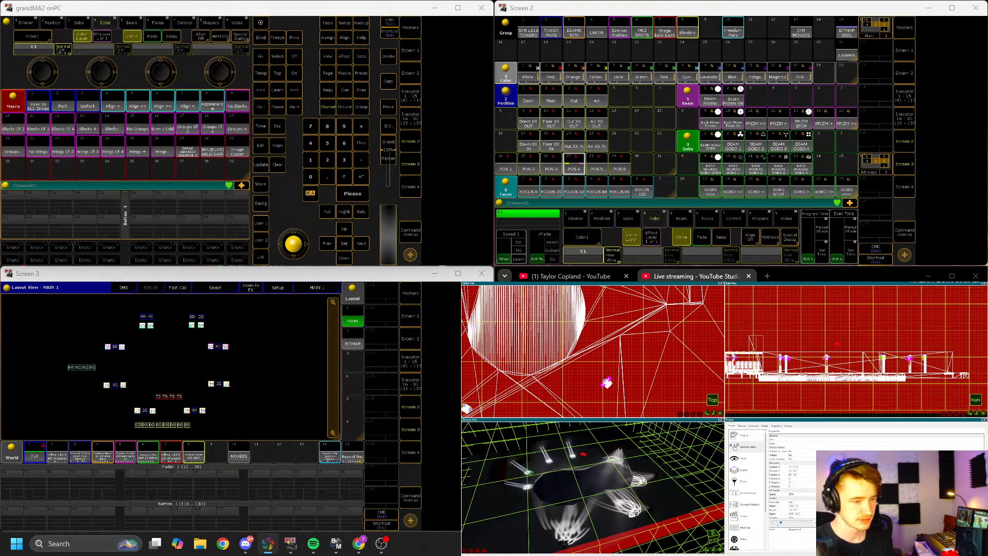
click(777, 522)
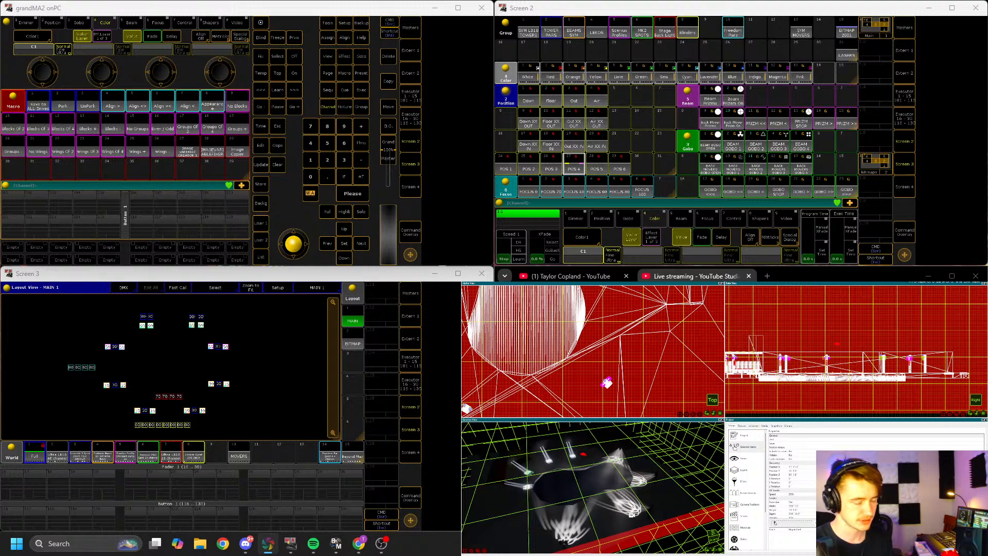
click(715, 435)
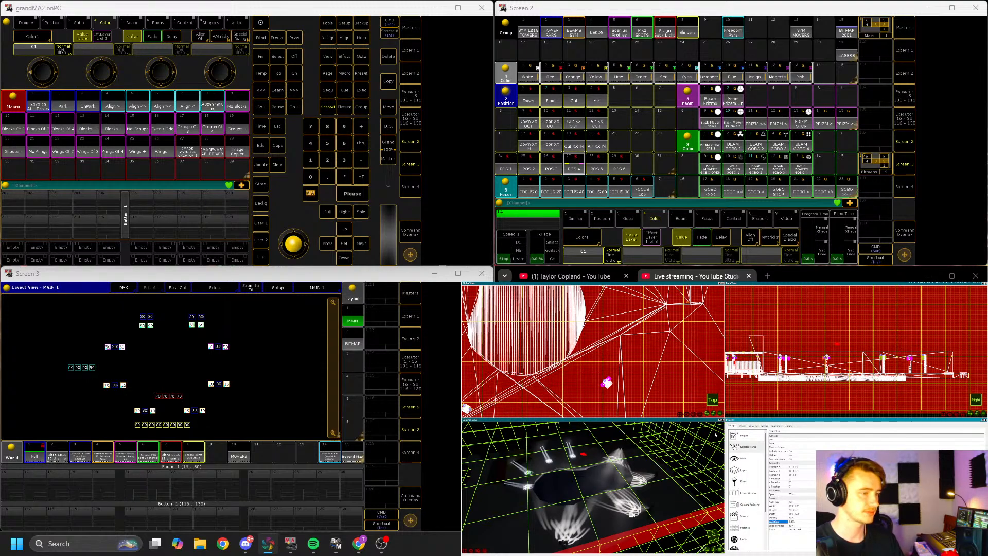
click(812, 317)
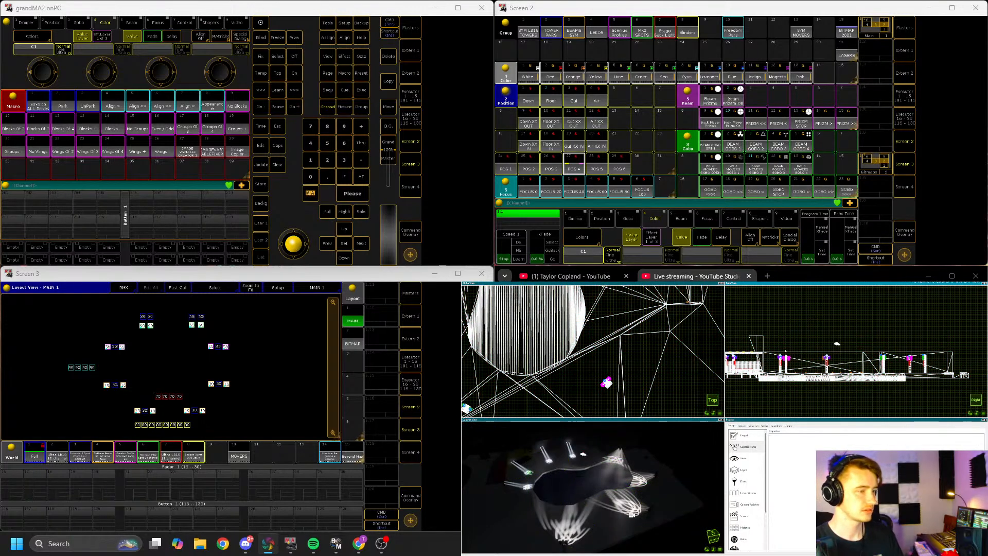
Step: Maximize the 3D viewport and orbit around the stage to inspect the moving-light beams
click(720, 420)
scroll(701, 404, up, 3)
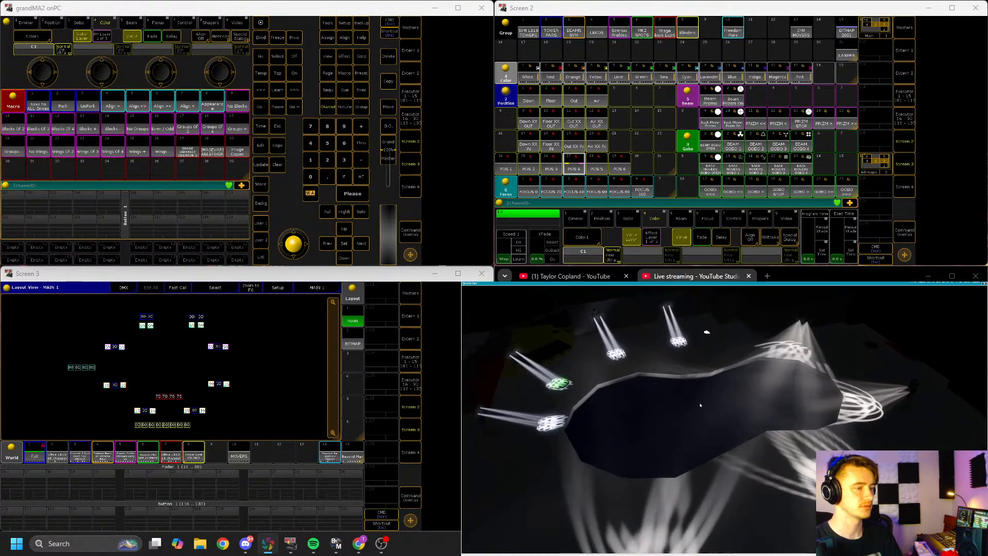
click(685, 391)
click(679, 394)
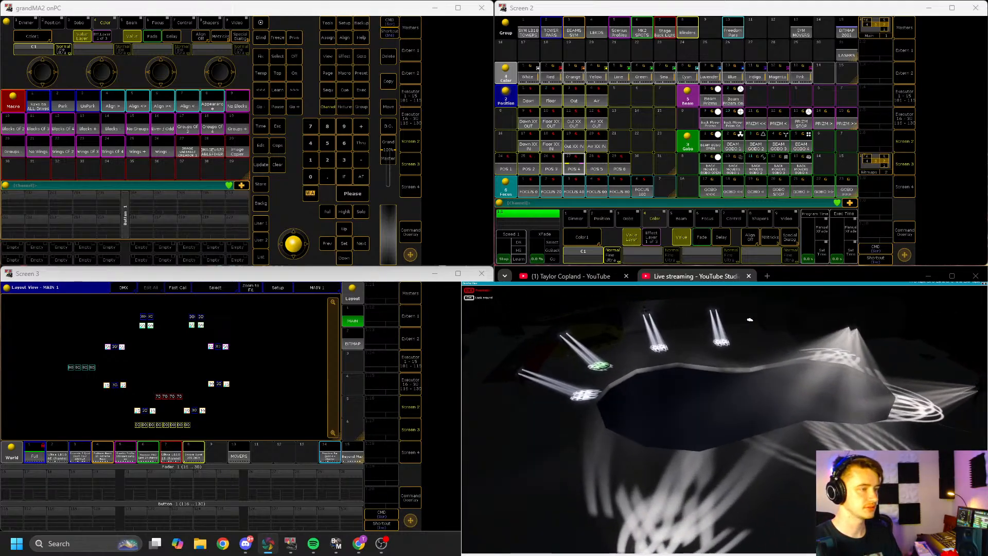
drag(641, 445, 588, 454)
drag(618, 380, 663, 394)
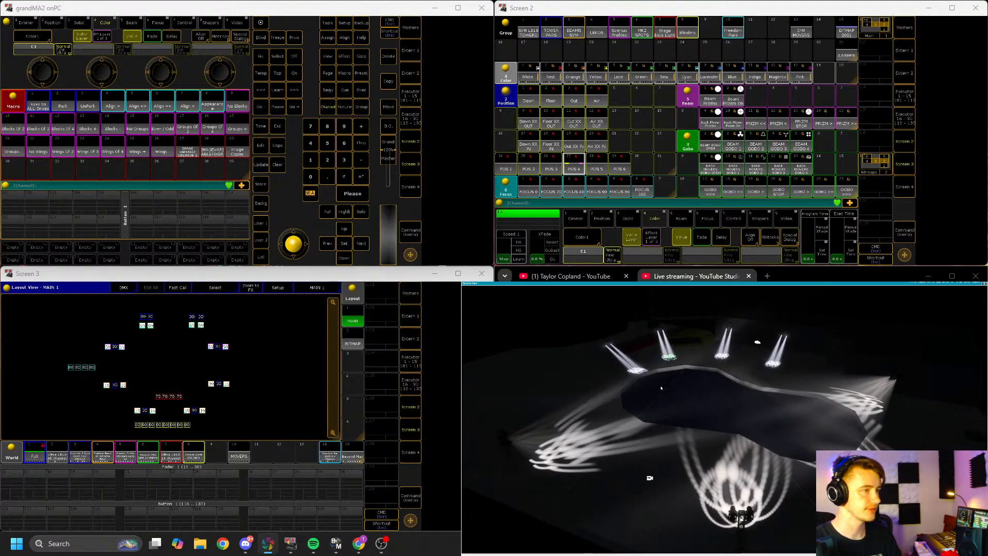
mouse_move(660, 386)
mouse_down()
mouse_move(608, 396)
mouse_move(667, 386)
mouse_up()
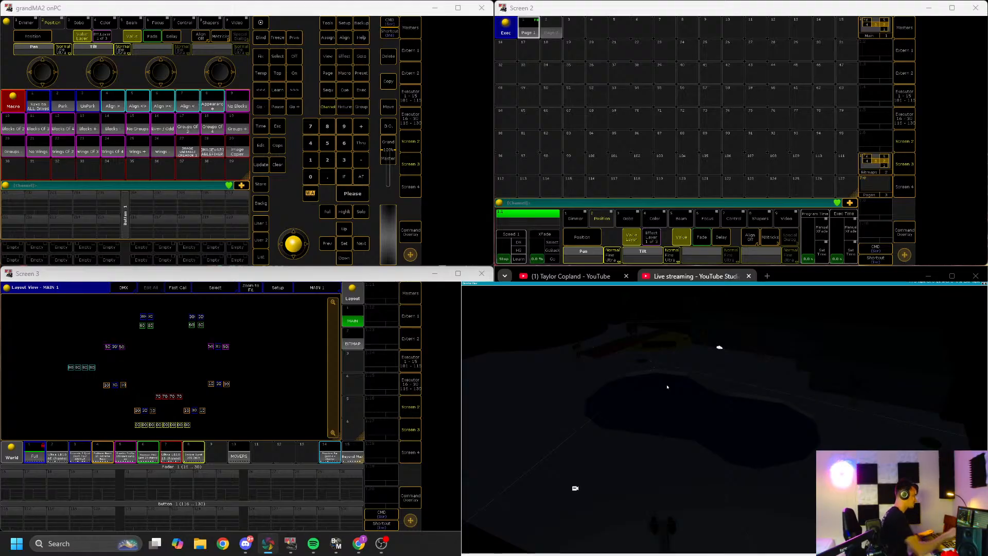
Step: Bring up the macro pool on the second screen
key(Return)
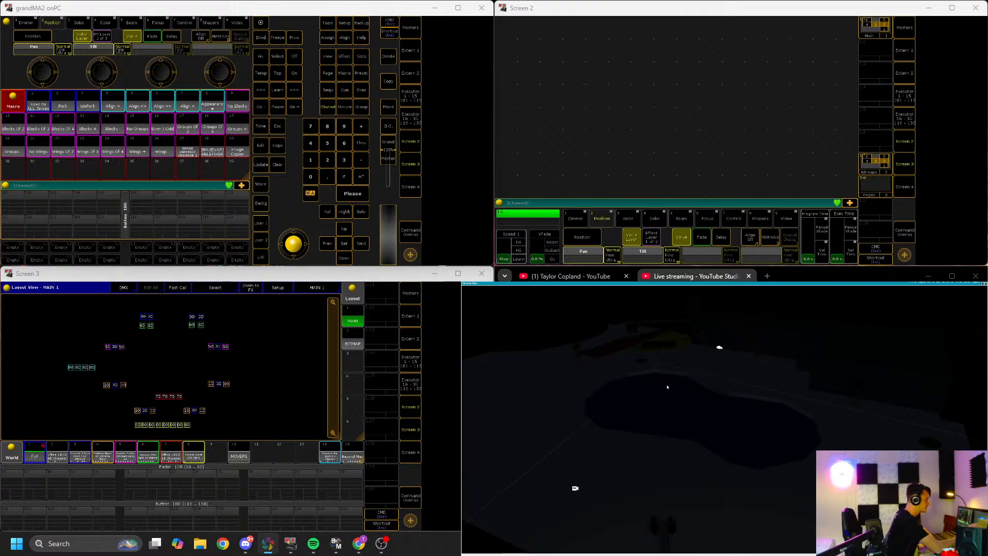
key(m)
key(m)
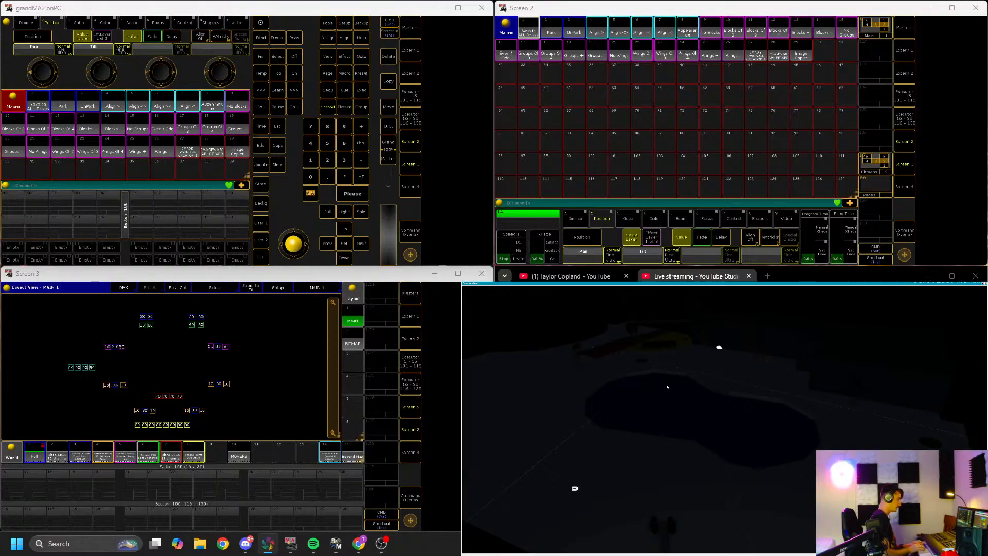
key(Return)
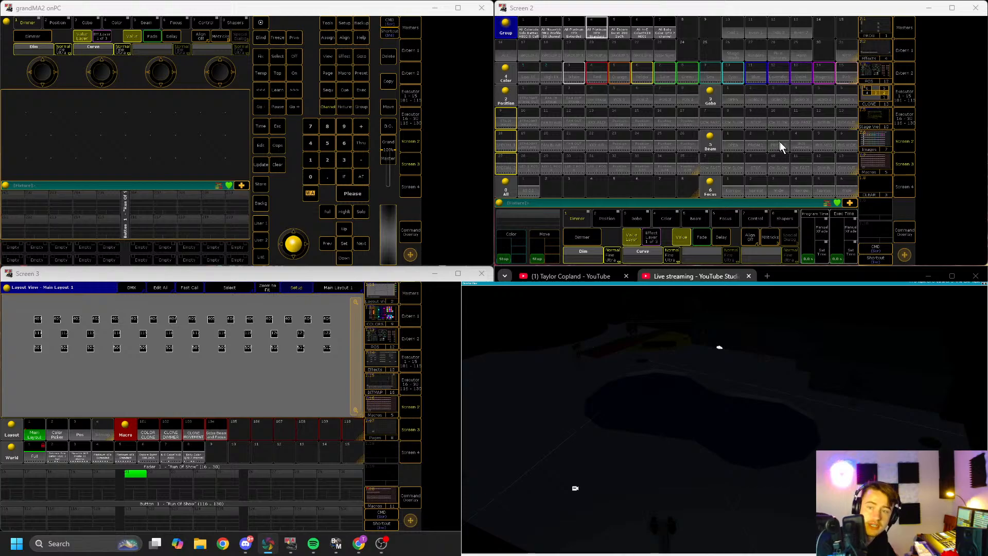
Step: Open the Stage View on the second screen and the Pos 3 layout view on the third screen
click(873, 164)
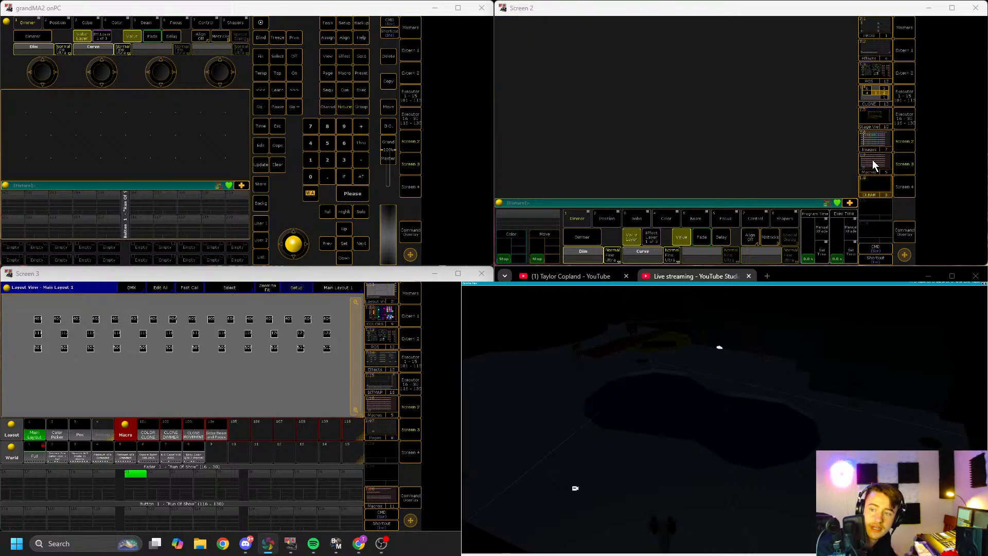
click(872, 123)
click(381, 312)
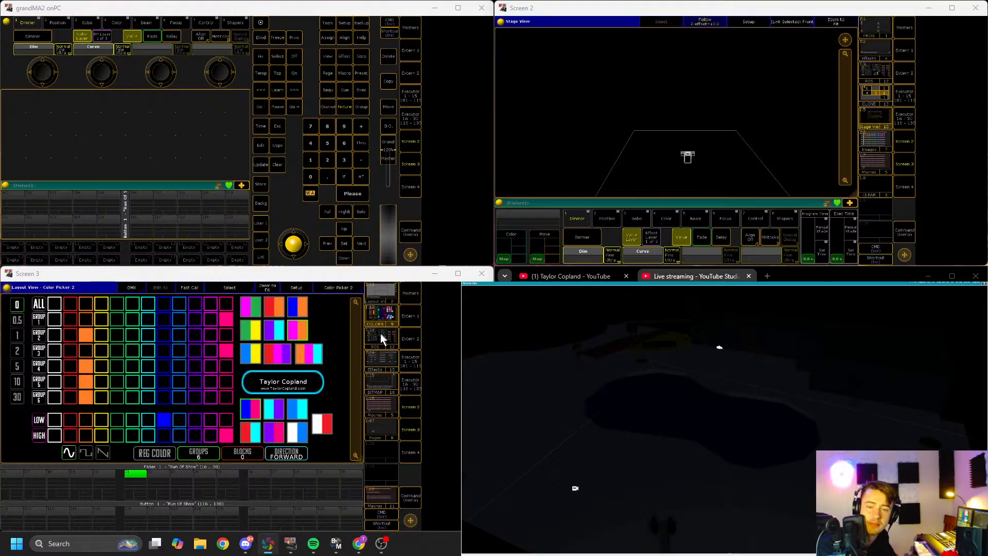
click(380, 338)
click(379, 316)
click(381, 333)
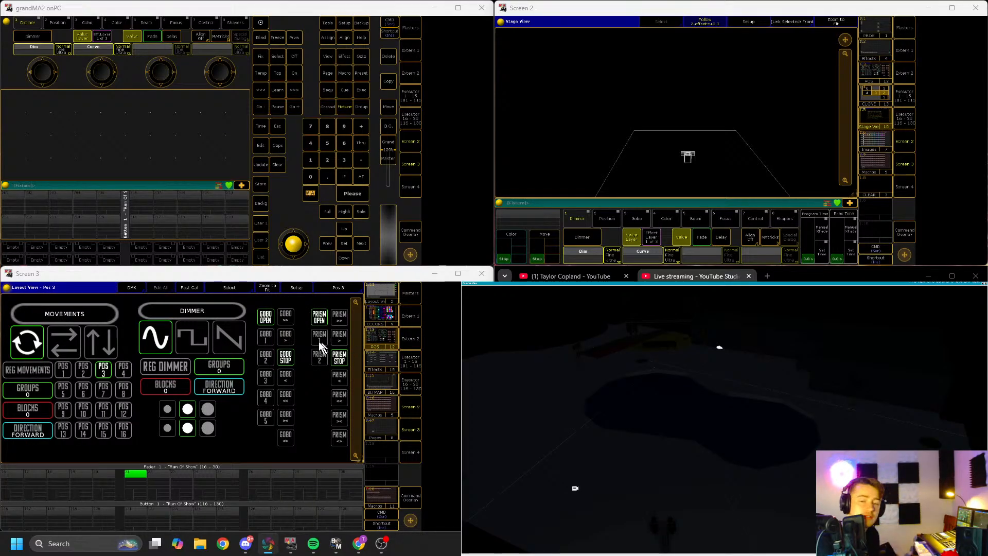
Step: Trigger position POS 10, the square and sawtooth dimmer effects, and the up-down movement effect
click(87, 410)
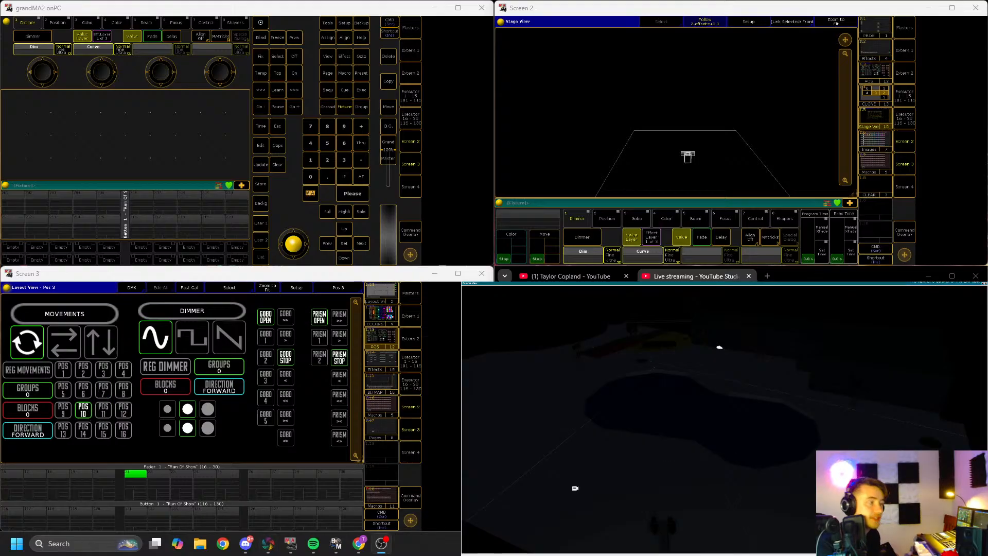
click(195, 341)
click(225, 341)
click(103, 342)
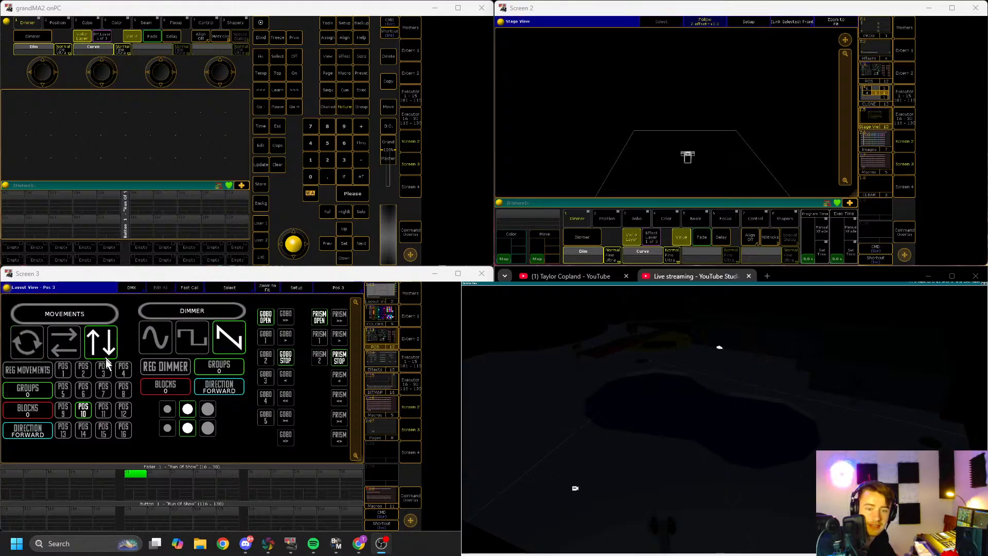
Step: Switch to positions POS 3 and then POS 12 and change the effect block setting
click(102, 372)
click(121, 411)
click(167, 428)
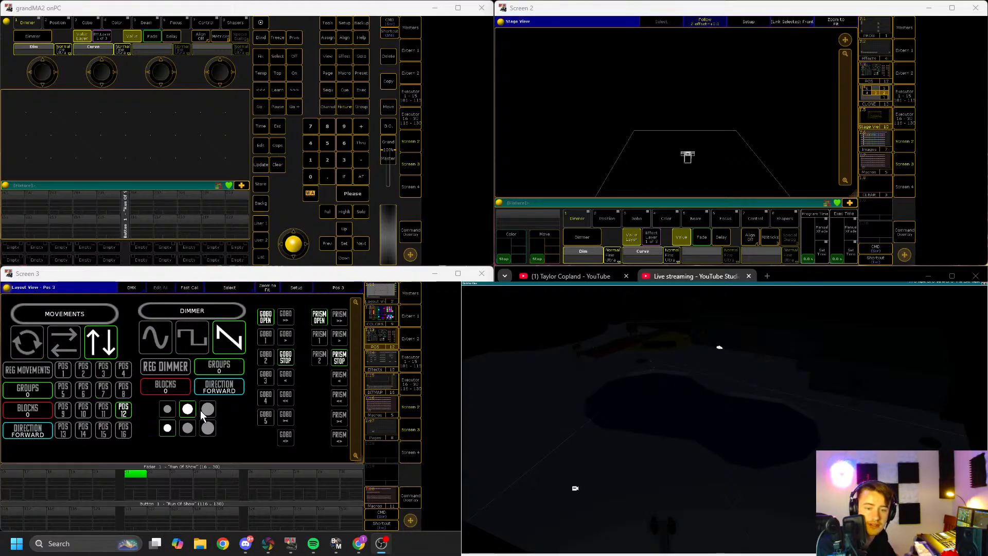
Step: Open the color picker layout, then browse the macro pool layout on the third screen
click(382, 322)
click(276, 382)
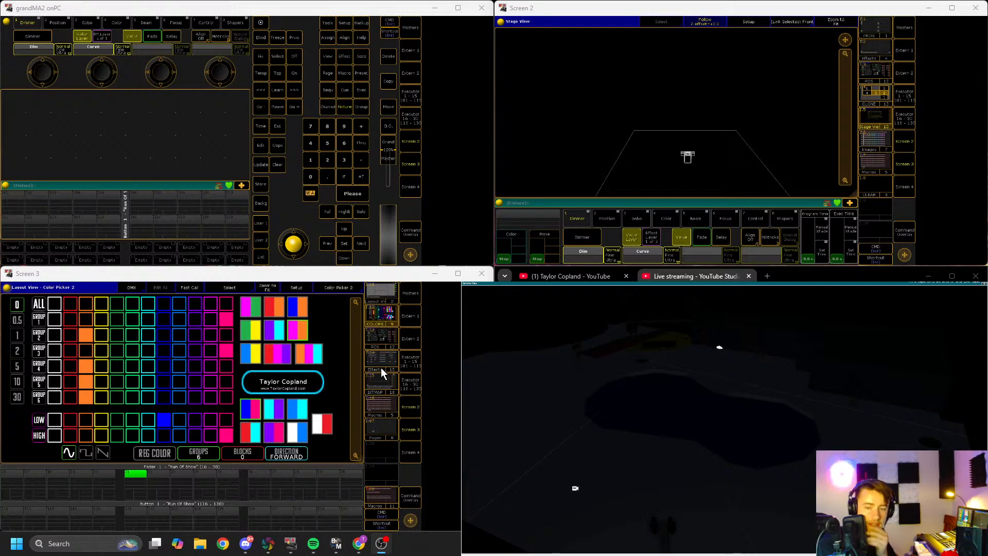
click(380, 401)
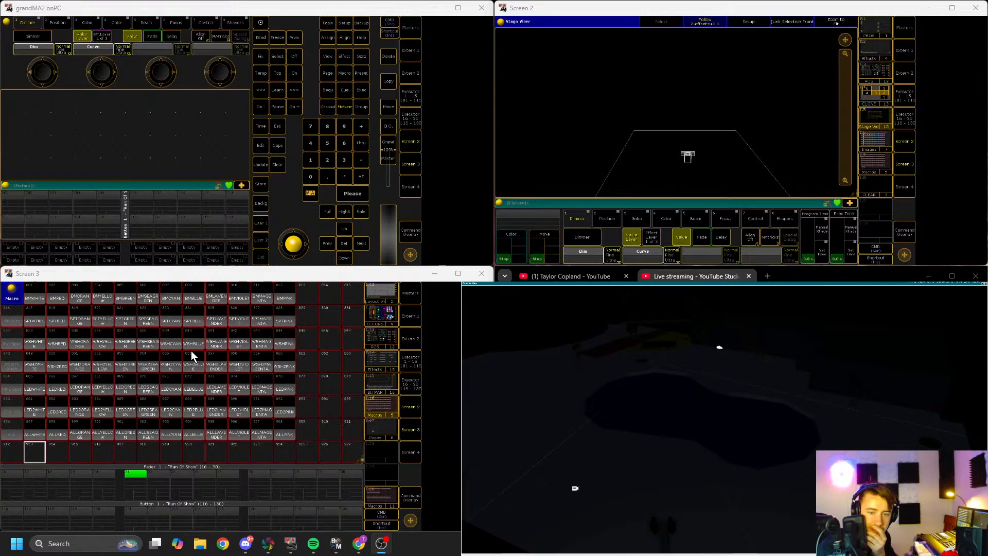
scroll(132, 390, up, 3)
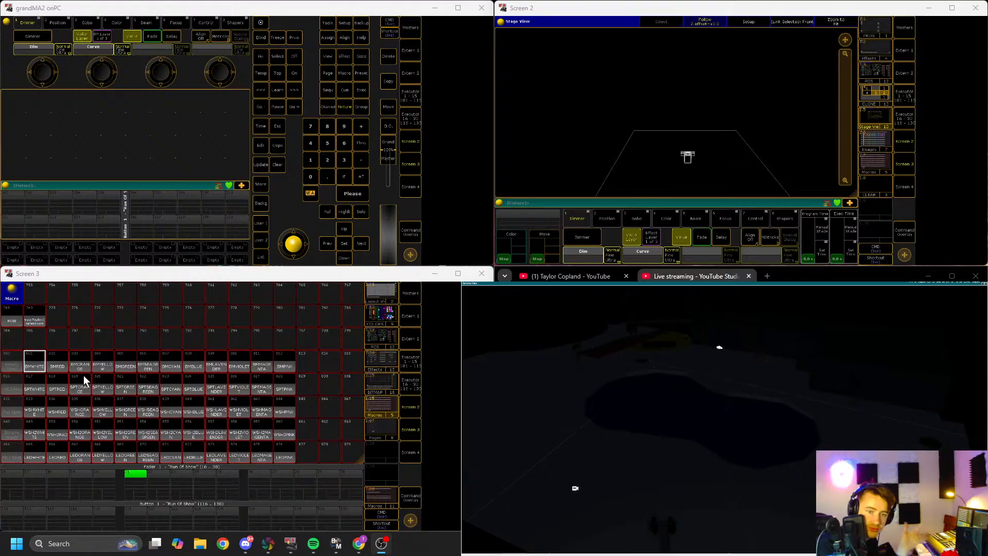
scroll(61, 360, down, 7)
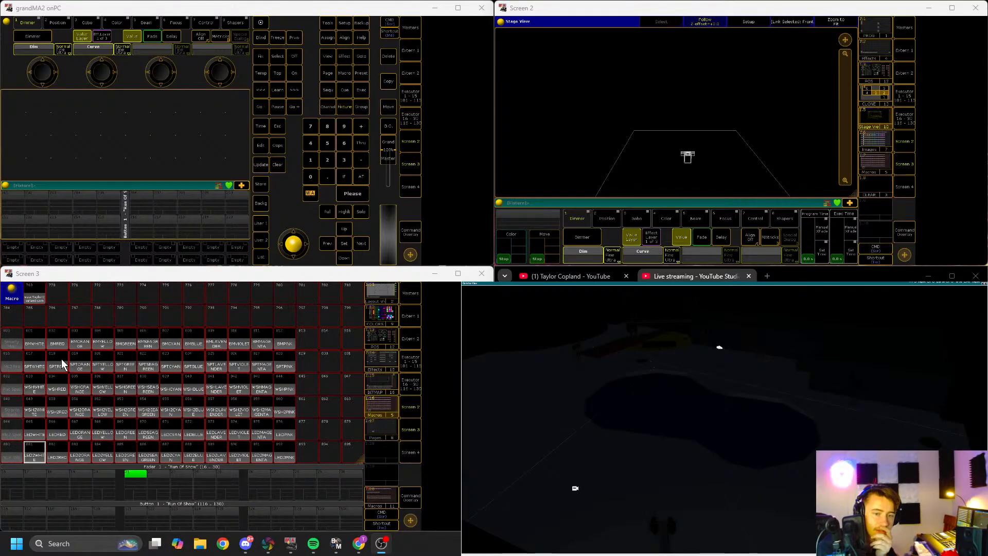
scroll(60, 359, up, 8)
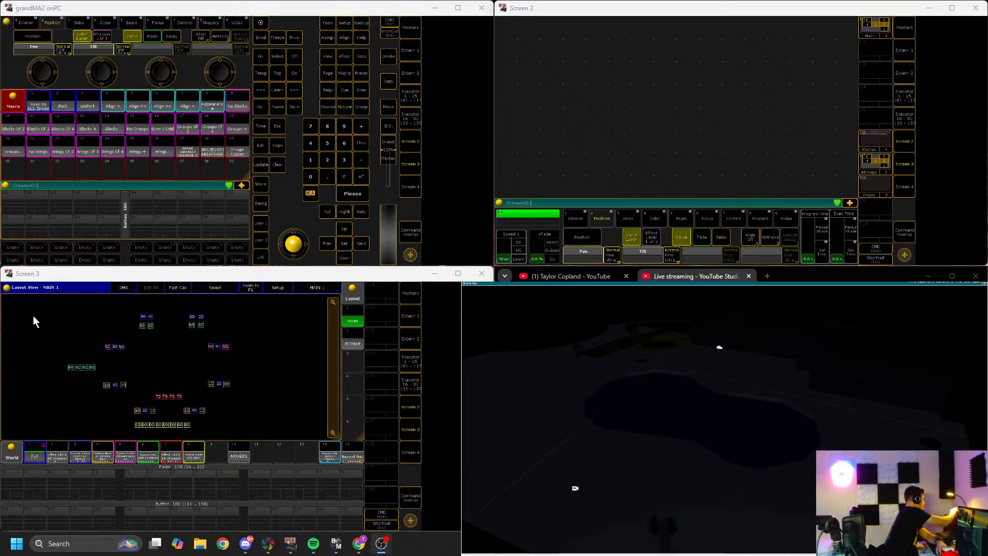
Step: Clear the current selection and views, then call up the image pool on the third screen
key(Escape)
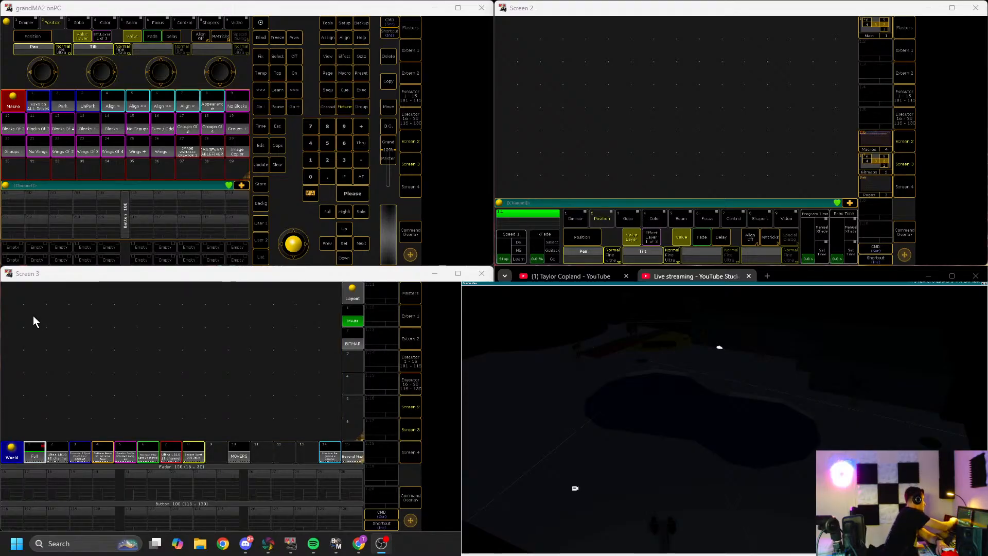
key(Escape)
key(Escape)
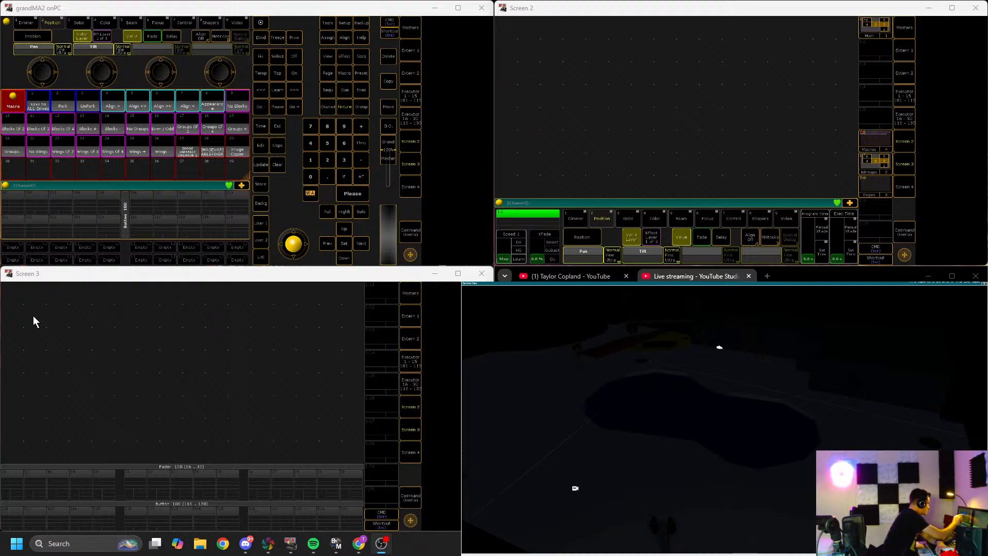
key(F2)
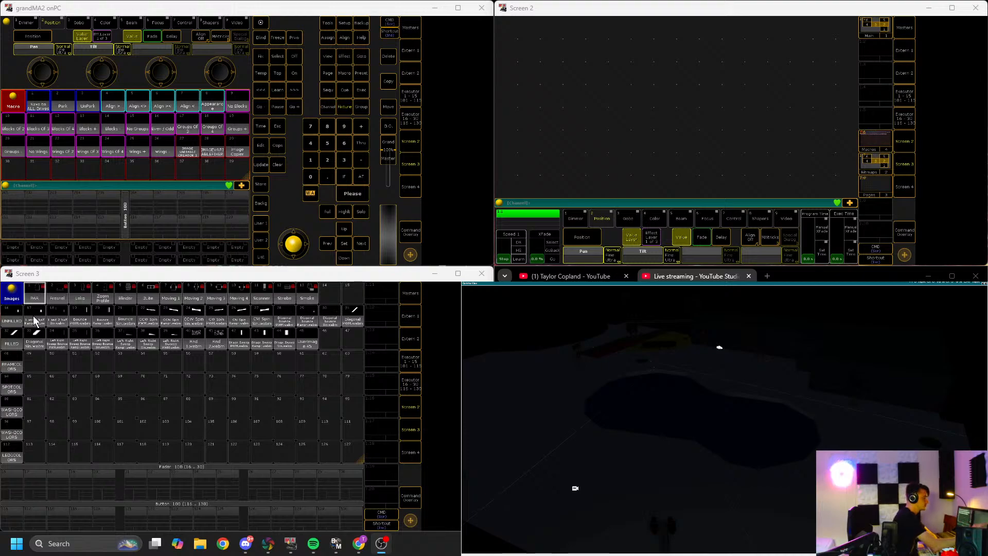
key(F6)
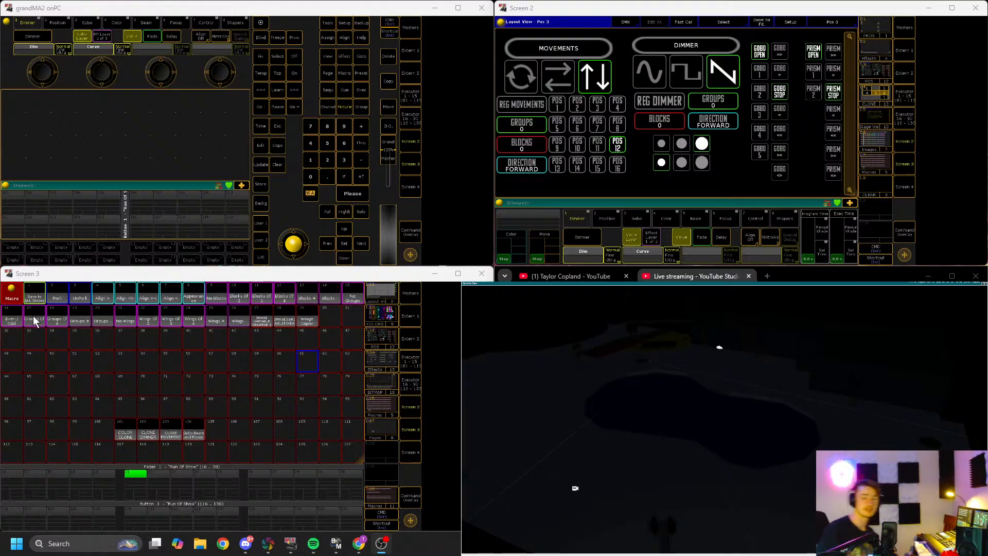
Step: Scroll through the macro pool on the third screen
scroll(230, 406, down, 7)
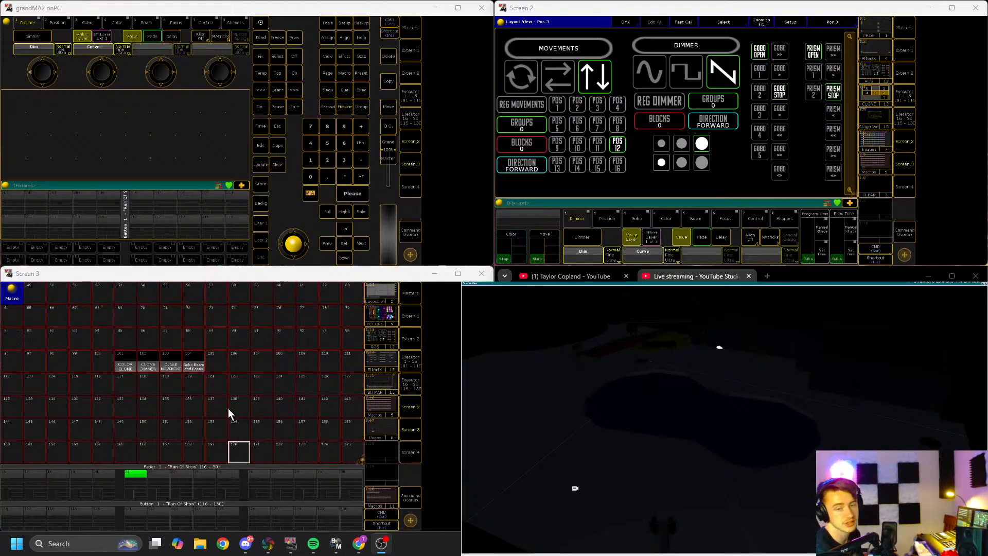
scroll(232, 399, down, 12)
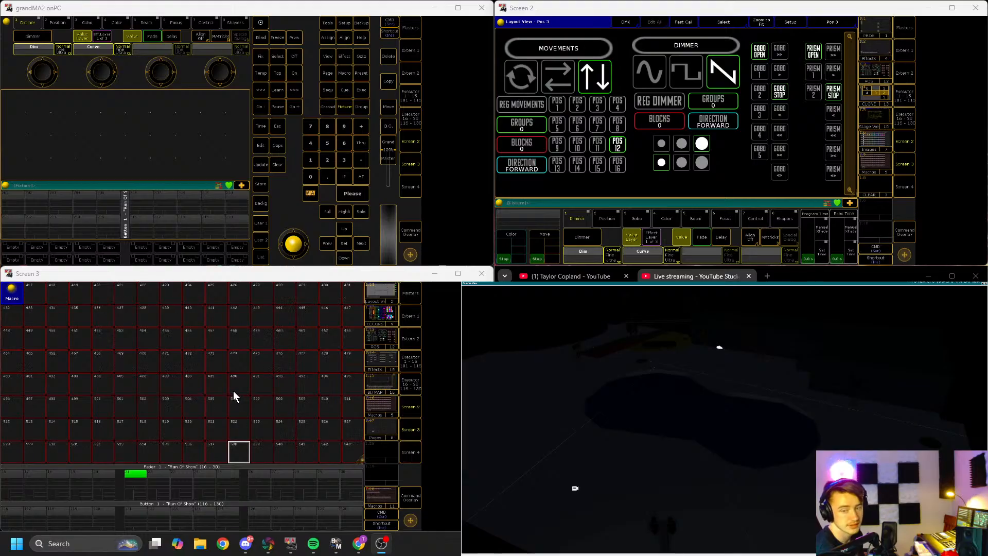
scroll(235, 391, down, 20)
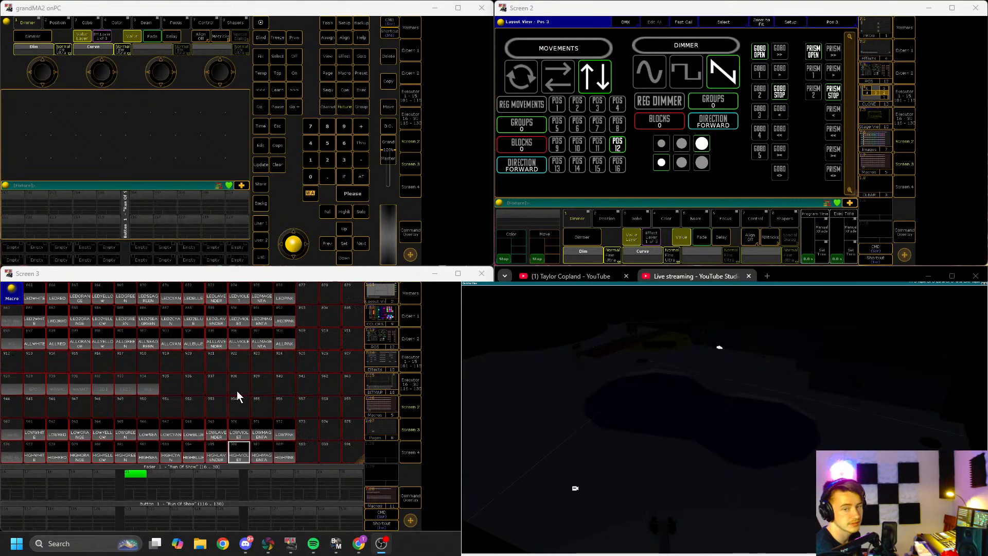
Step: Scroll through the macro pool on the third screen and open the Groups 7#2 macro to review its command lines
scroll(237, 390, down, 20)
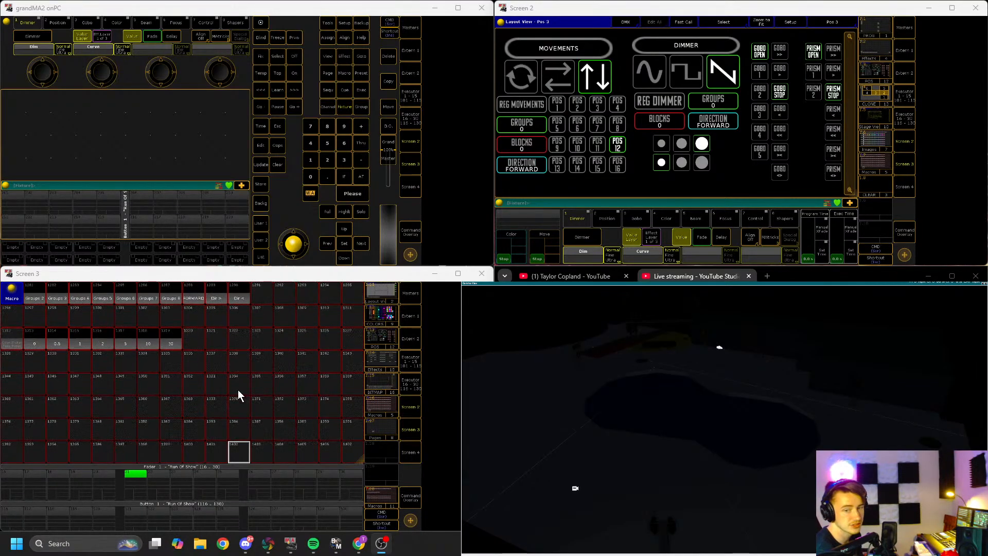
scroll(236, 385, up, 15)
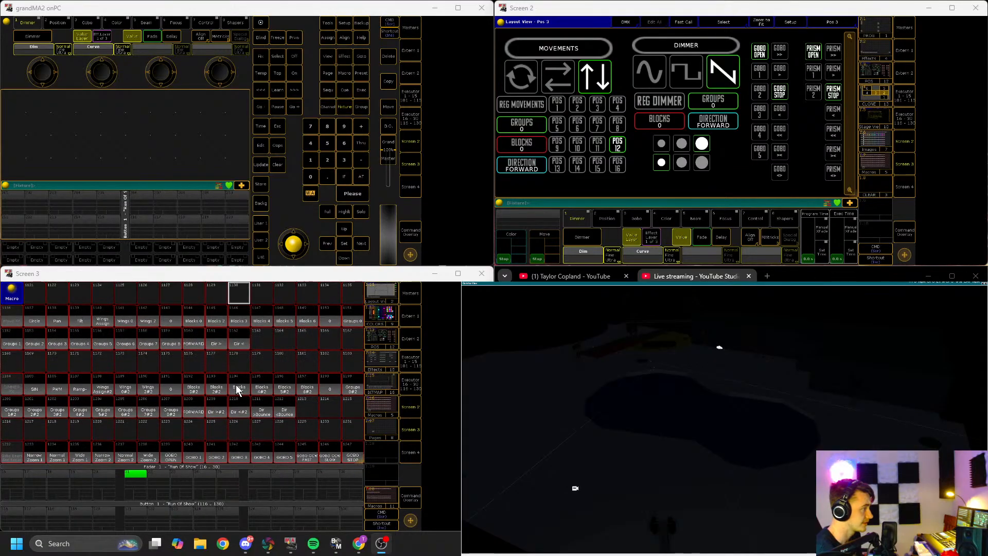
scroll(236, 384, up, 3)
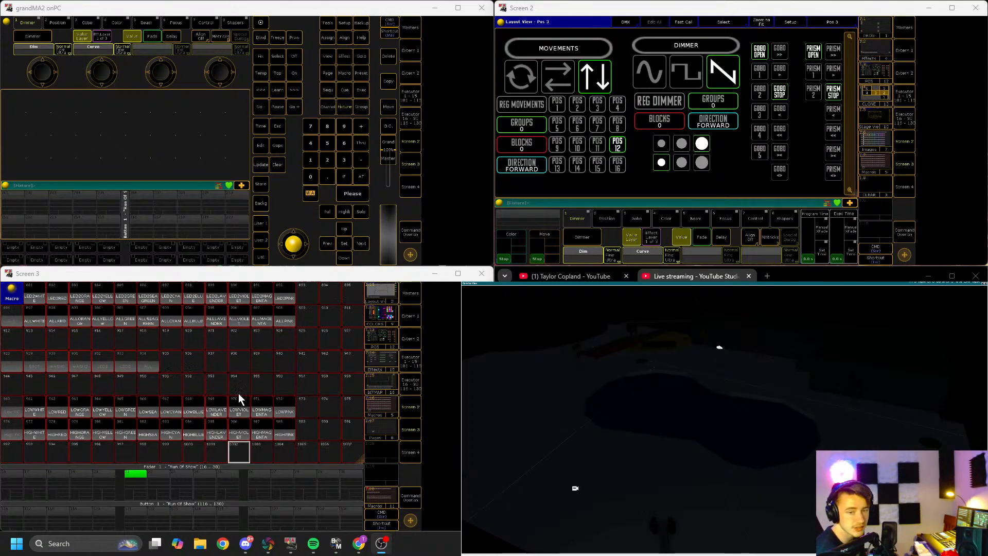
scroll(240, 391, down, 5)
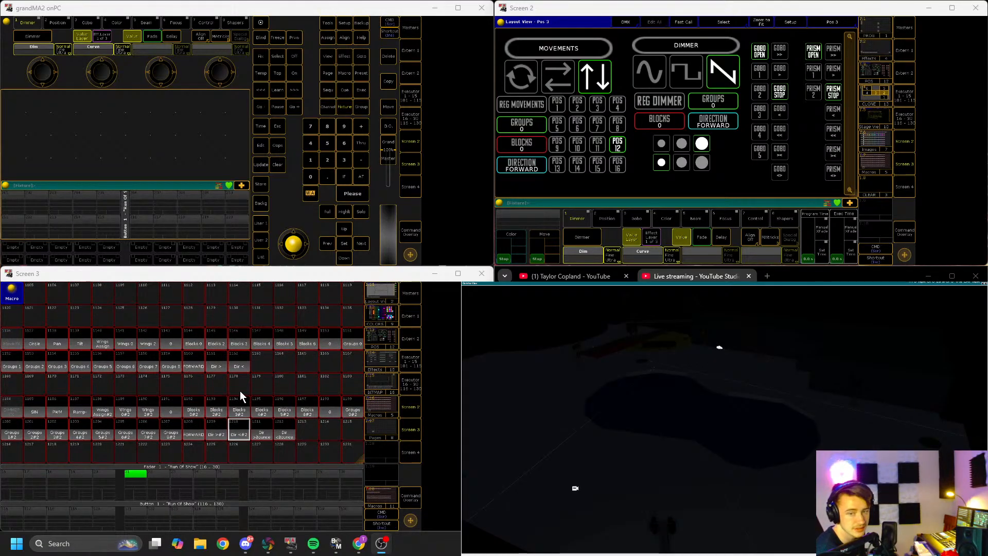
click(236, 405)
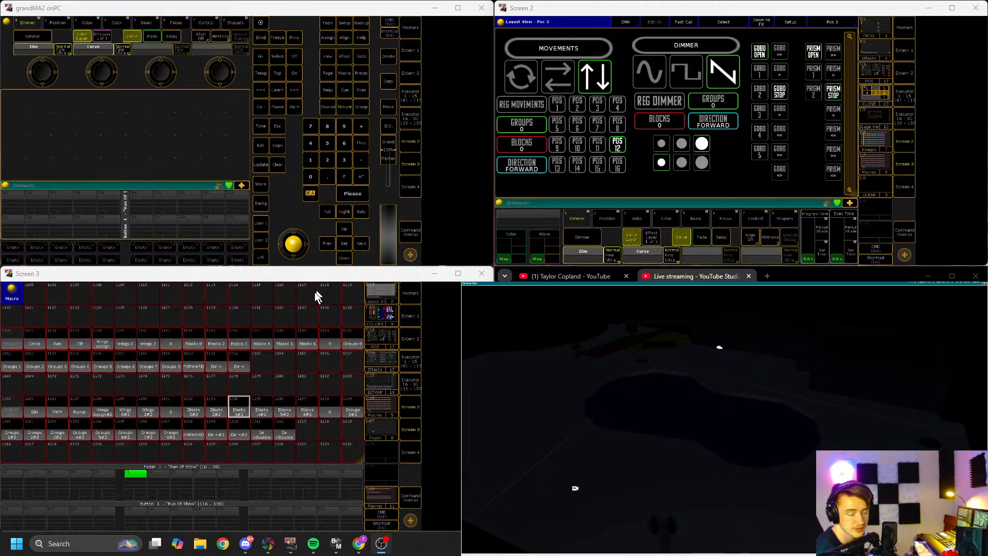
click(150, 427)
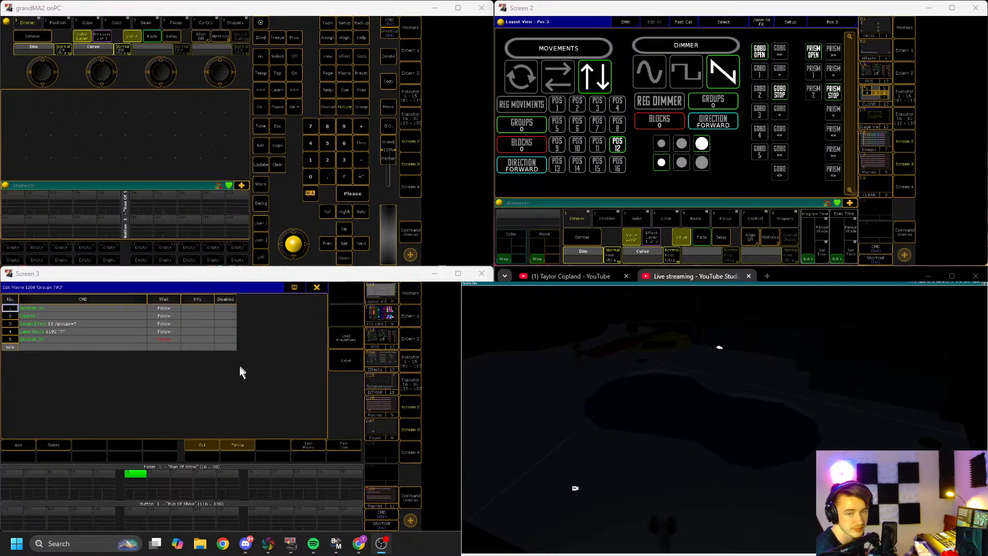
click(317, 287)
Step: Open the LEDBLUE macro to review its commands and scroll back up through the macro pool
scroll(232, 383, up, 10)
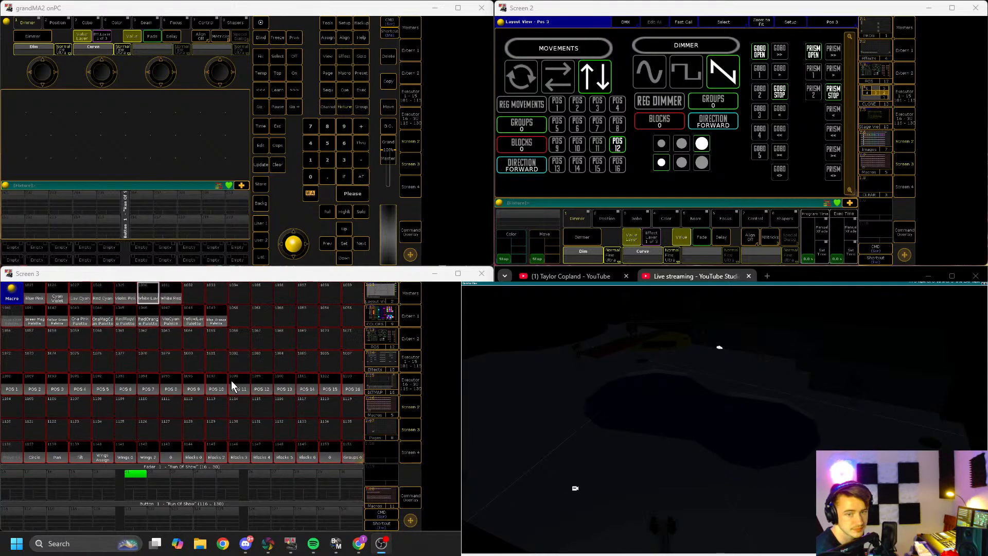
scroll(230, 379, up, 5)
click(195, 367)
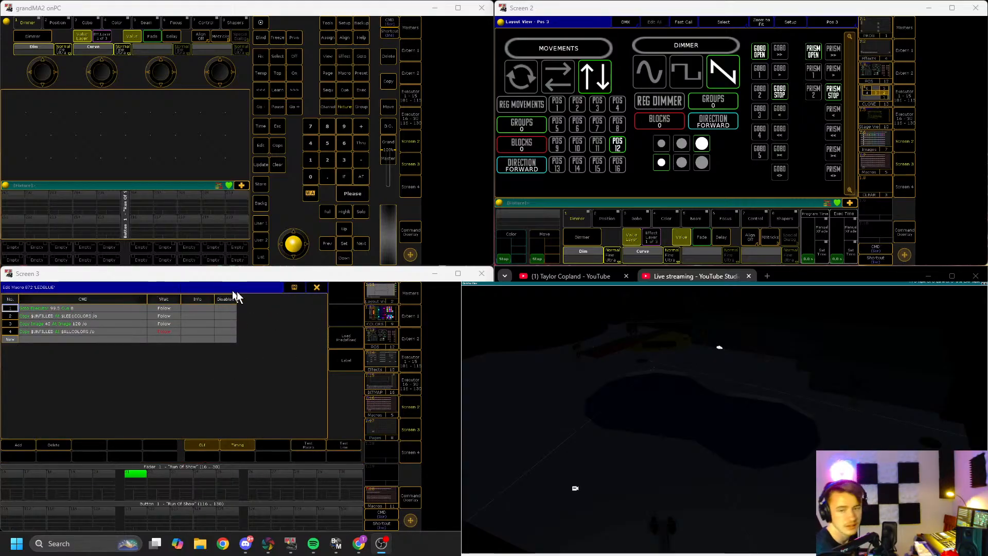
click(317, 287)
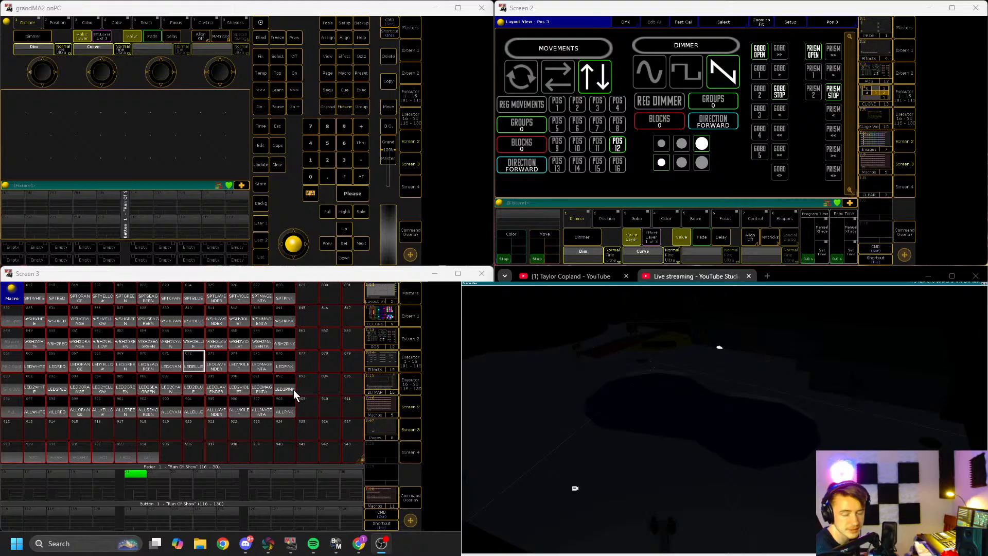
scroll(293, 390, up, 7)
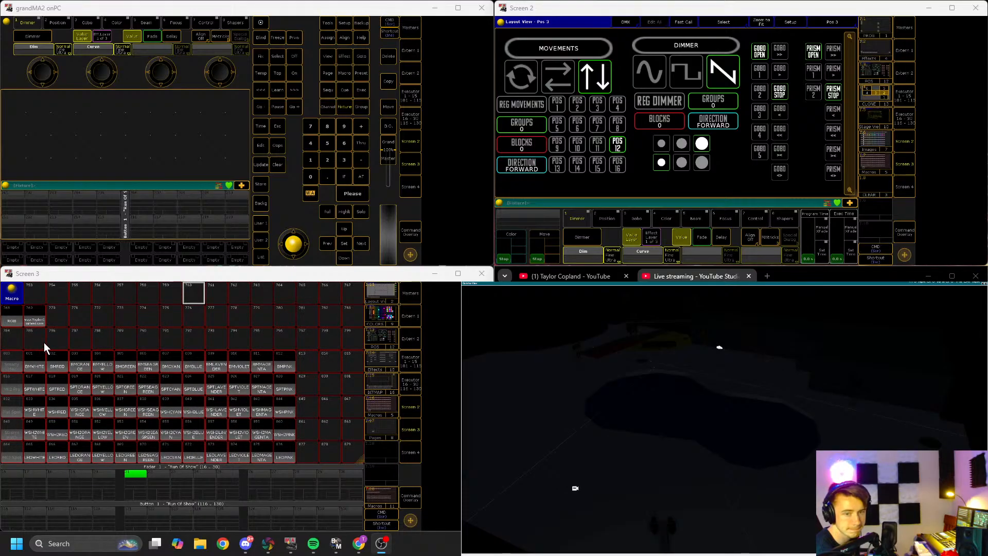
scroll(45, 344, up, 1)
scroll(55, 357, up, 4)
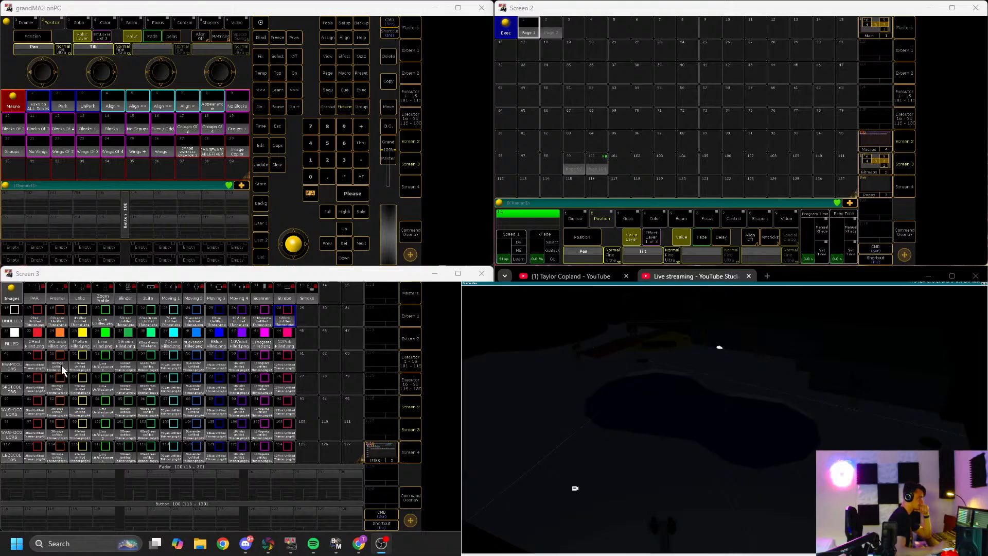
Step: Switch the second screen to the macro pool and show the Color Picker 2 layout on the third screen
key(Page_Down)
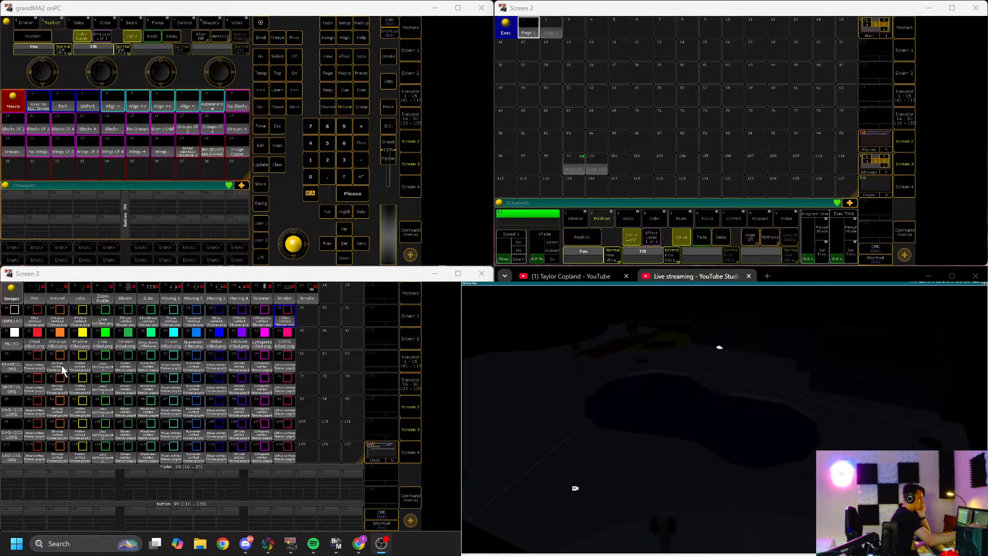
key(F6)
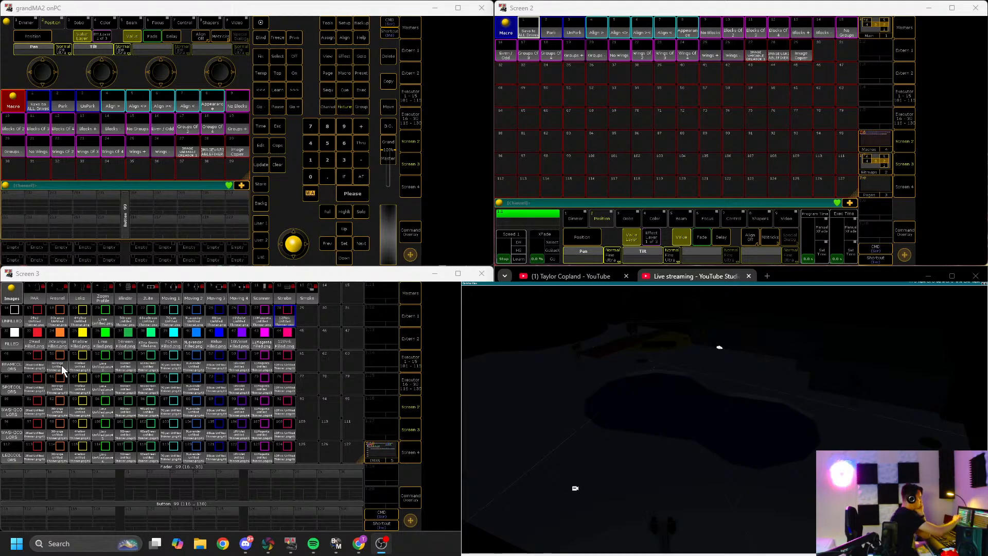
key(F8)
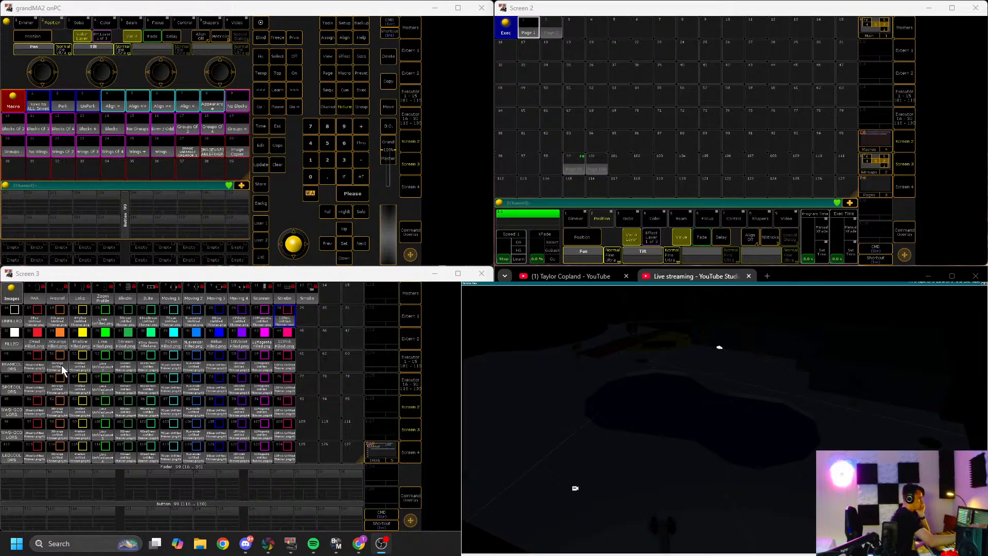
key(F6)
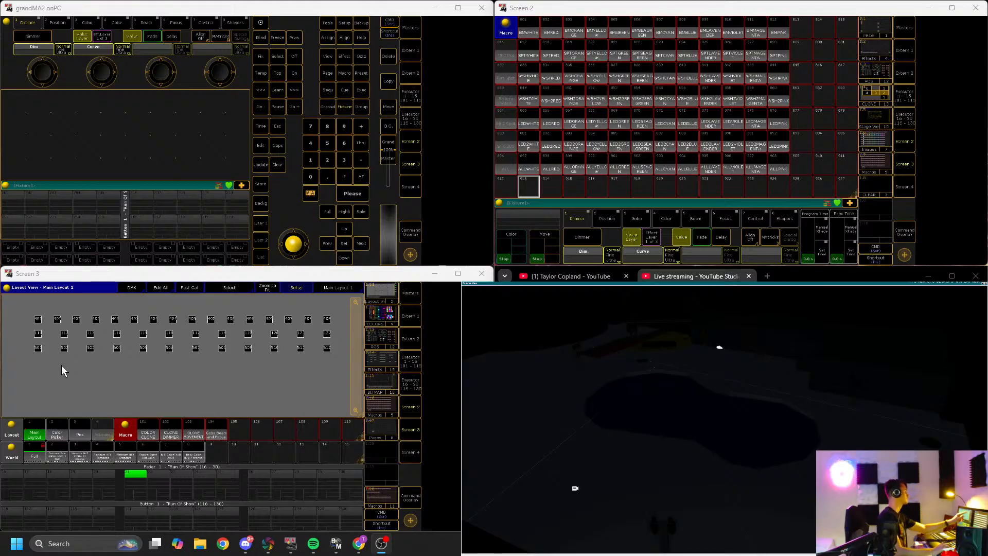
key(F2)
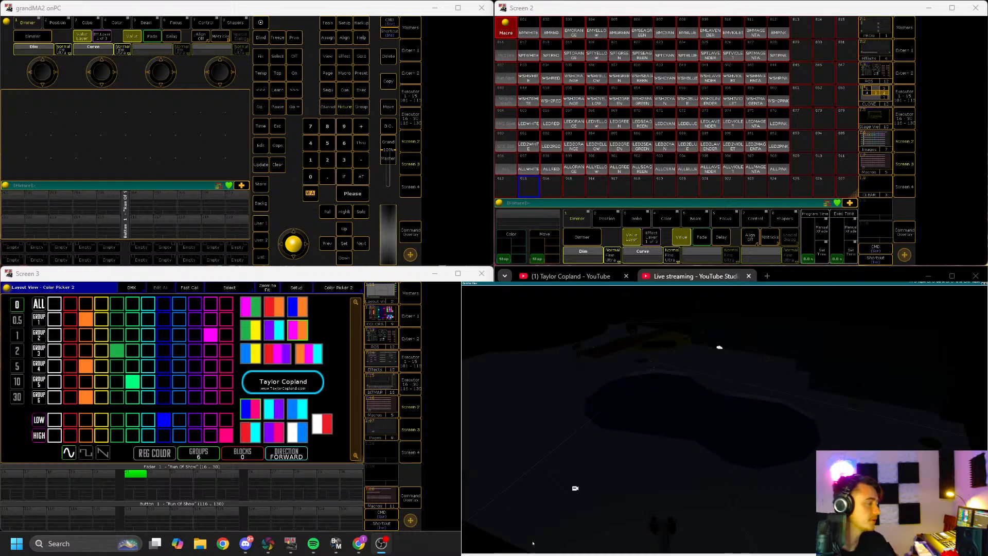
Step: Switch to File Explorer, paste the copied file into the open folder, and return to grandMA2 onPC
drag(822, 279, 507, 554)
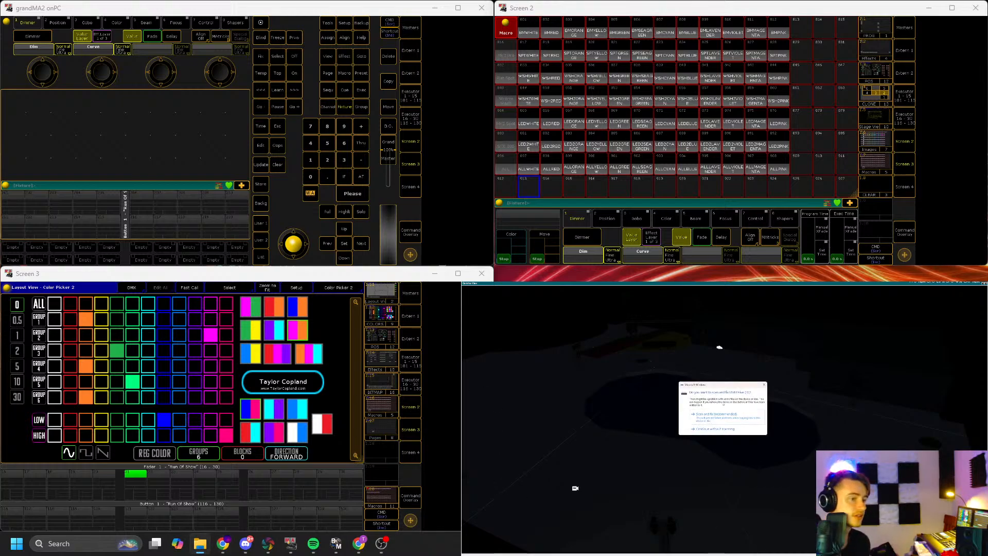
click(729, 431)
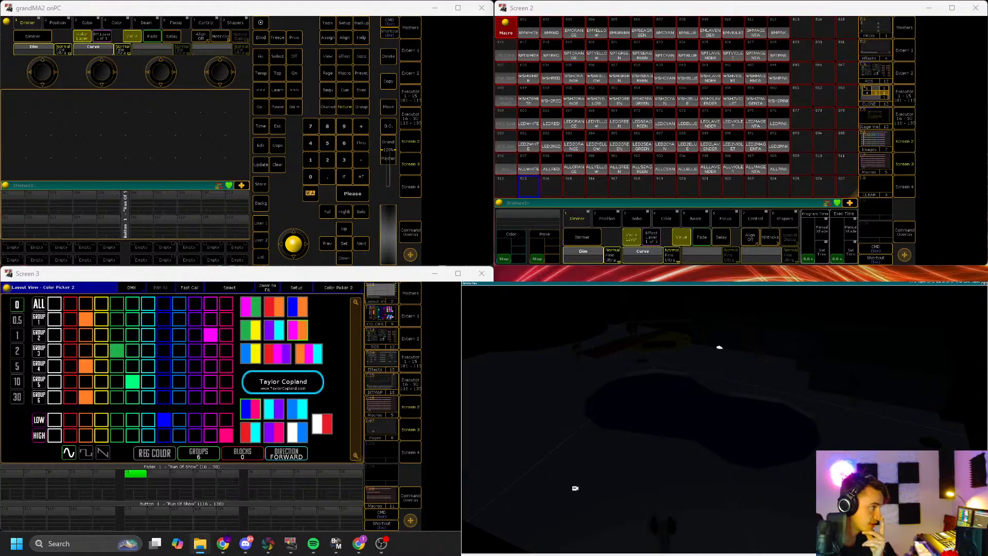
drag(463, 355, 478, 350)
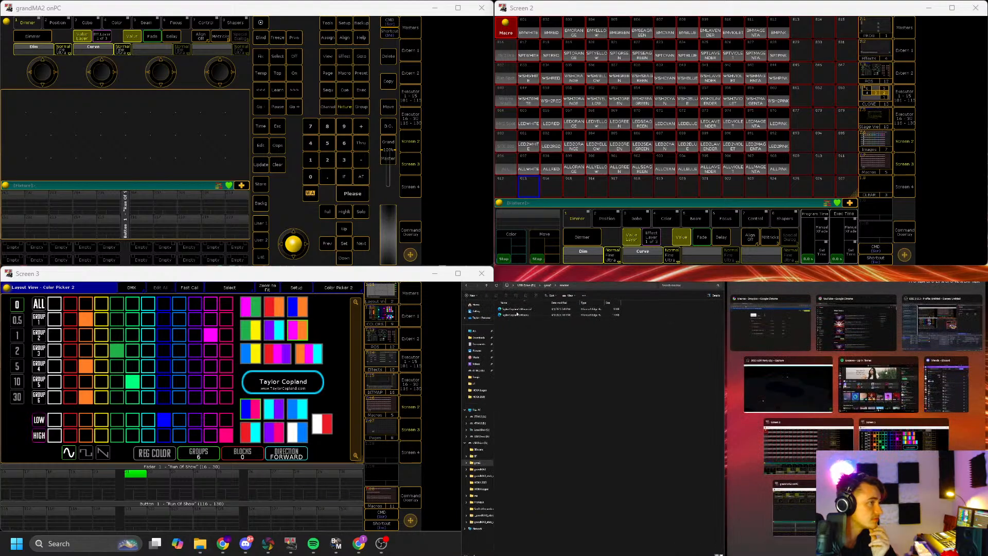
click(788, 383)
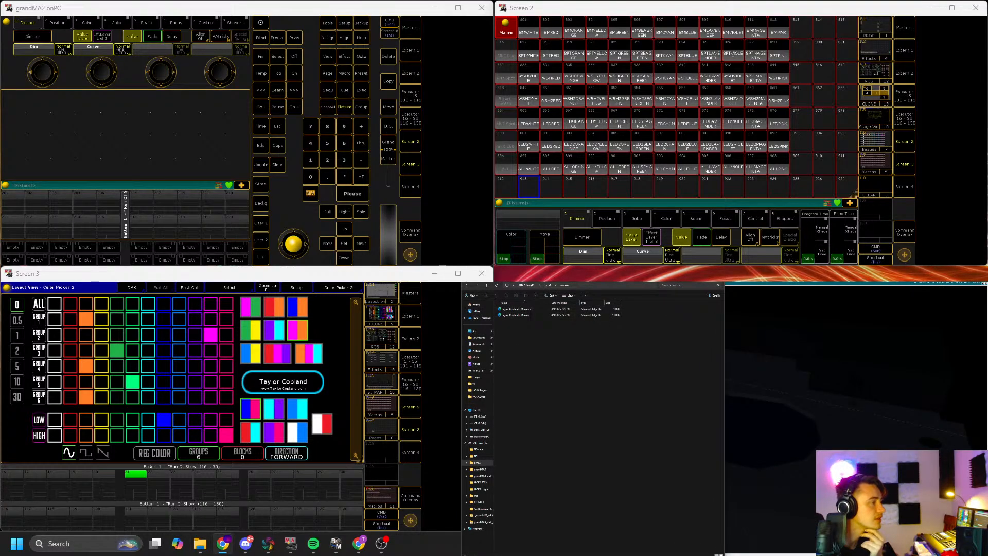
key(ctrl+v)
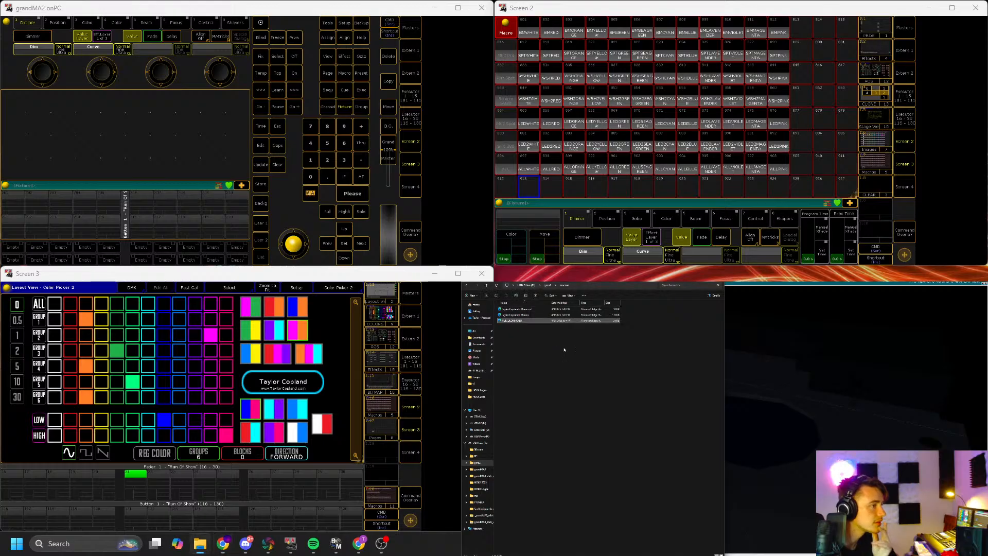
click(718, 347)
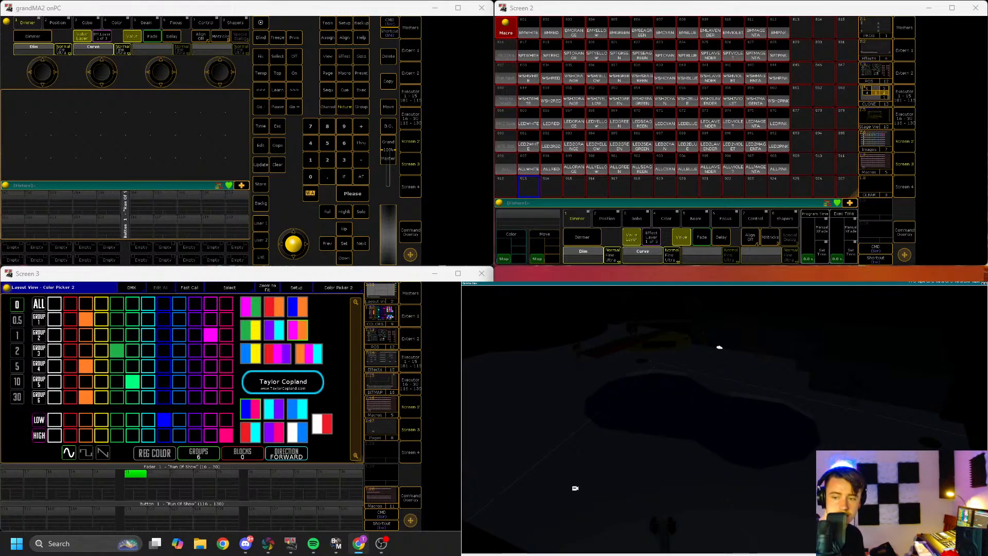
key(alt+Tab)
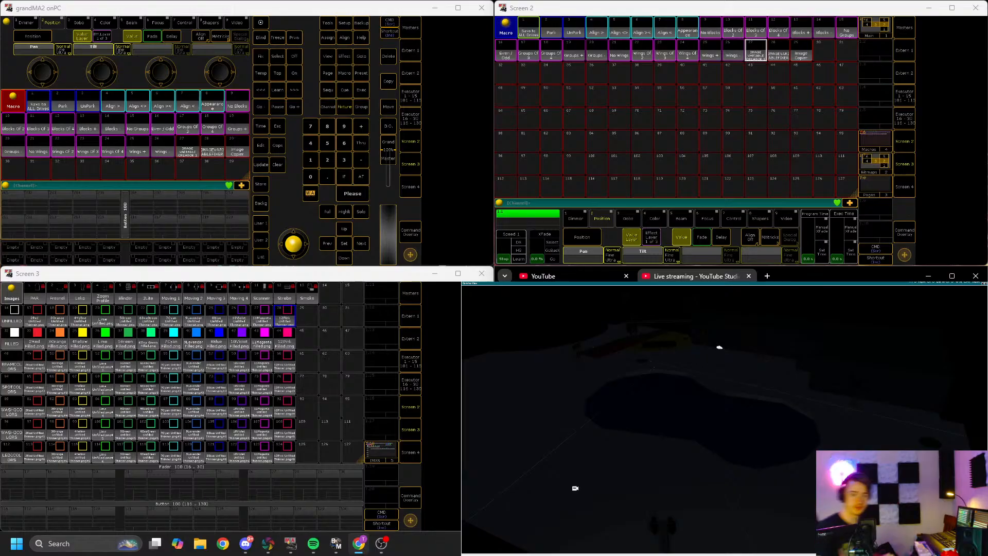
Step: Undo the last three changes to the color macros in the macro pool on the second screen
scroll(664, 134, down, 5)
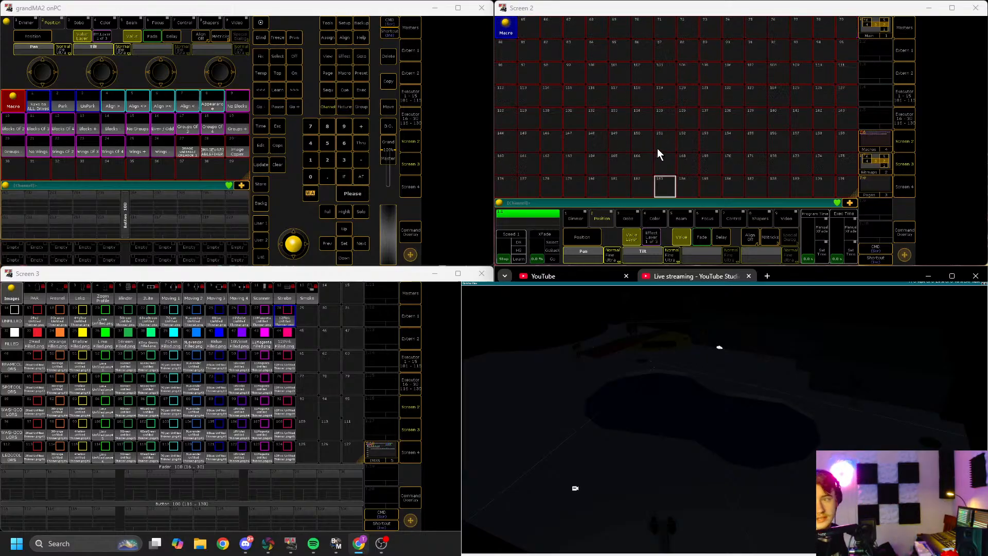
scroll(656, 149, down, 8)
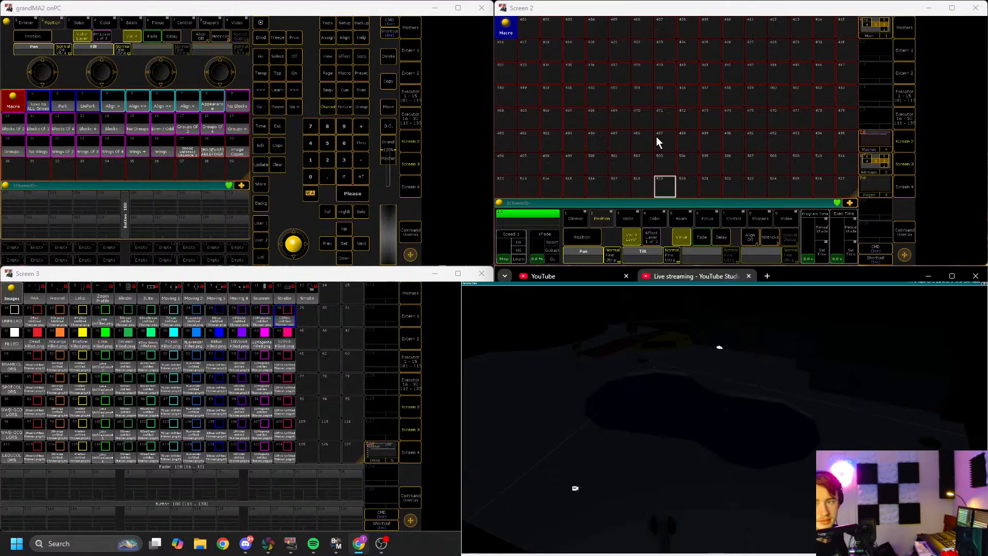
scroll(659, 130, down, 5)
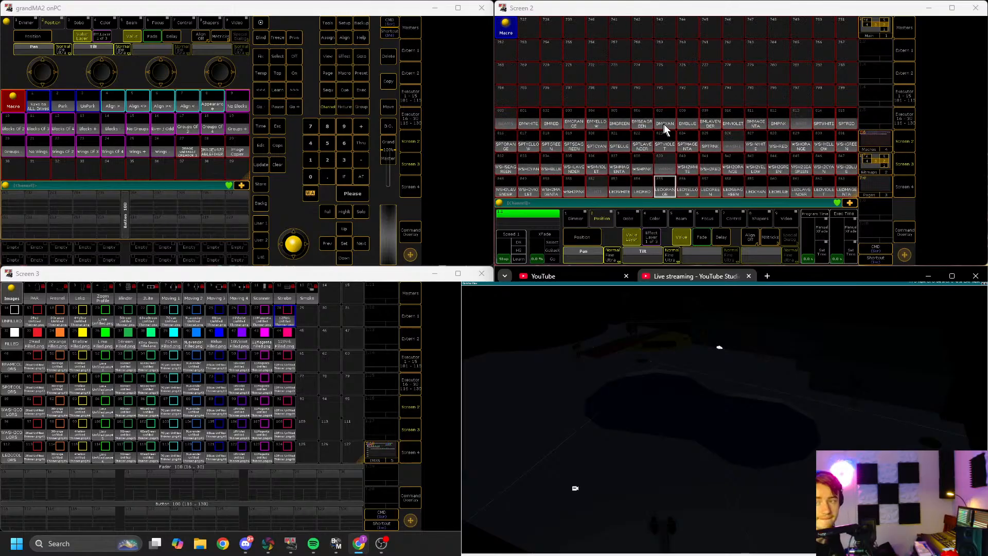
scroll(704, 132, up, 4)
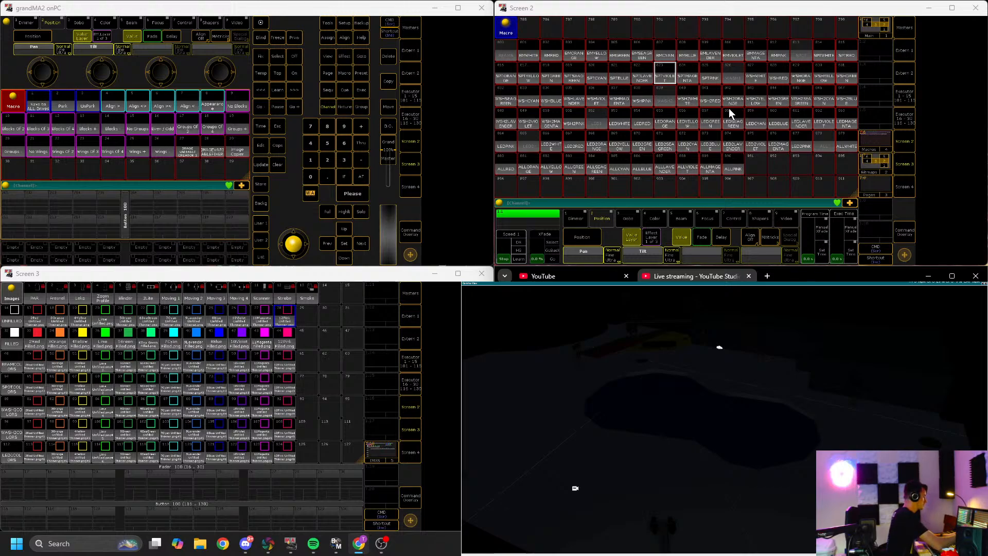
key(ctrl+z)
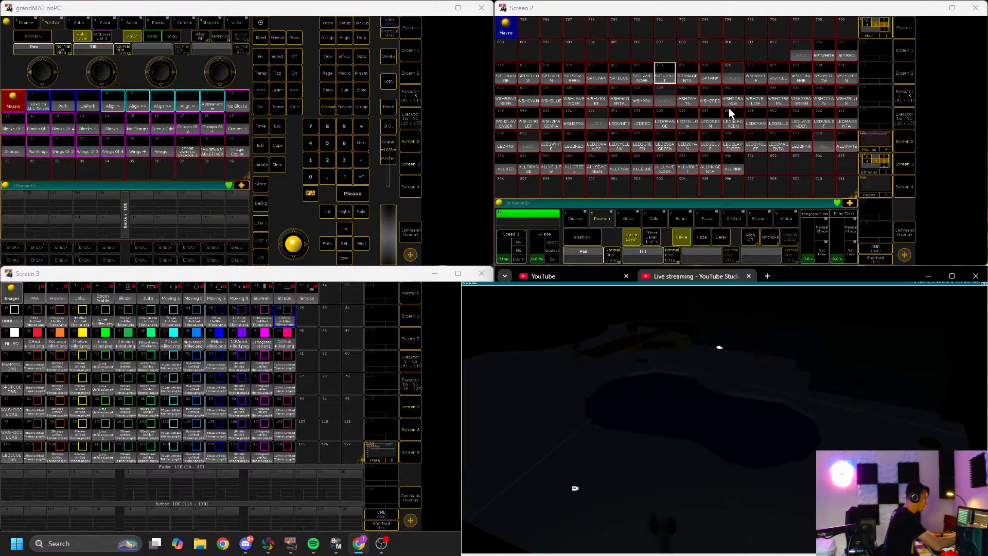
key(ctrl+z)
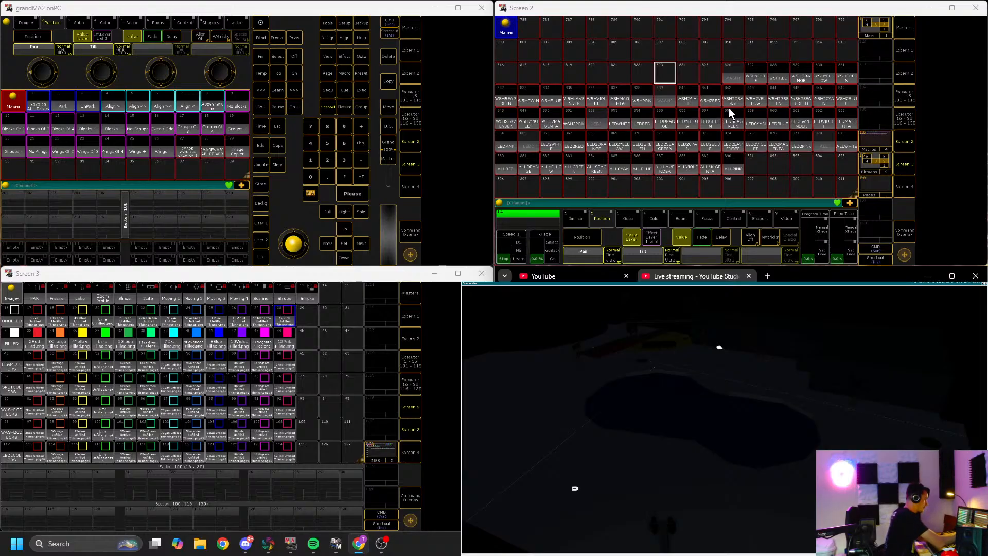
key(ctrl+z)
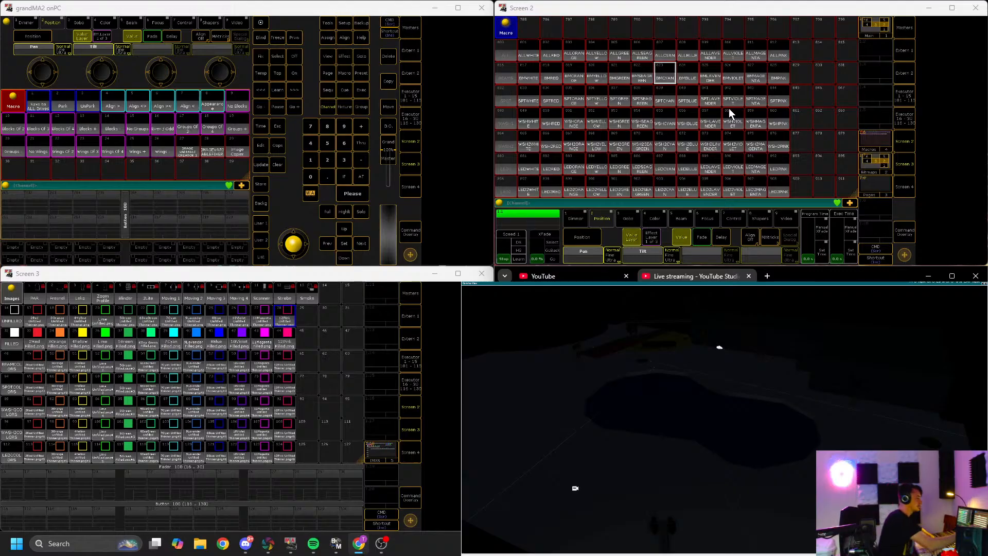
Step: Show the macro pool on the second screen and trigger several fixture color macros from the color rows
key(F8)
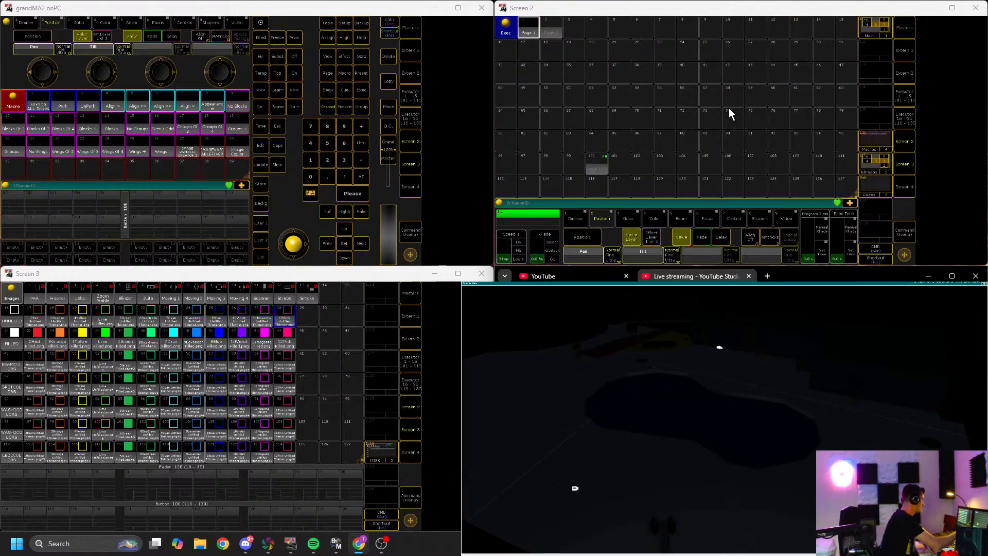
key(F6)
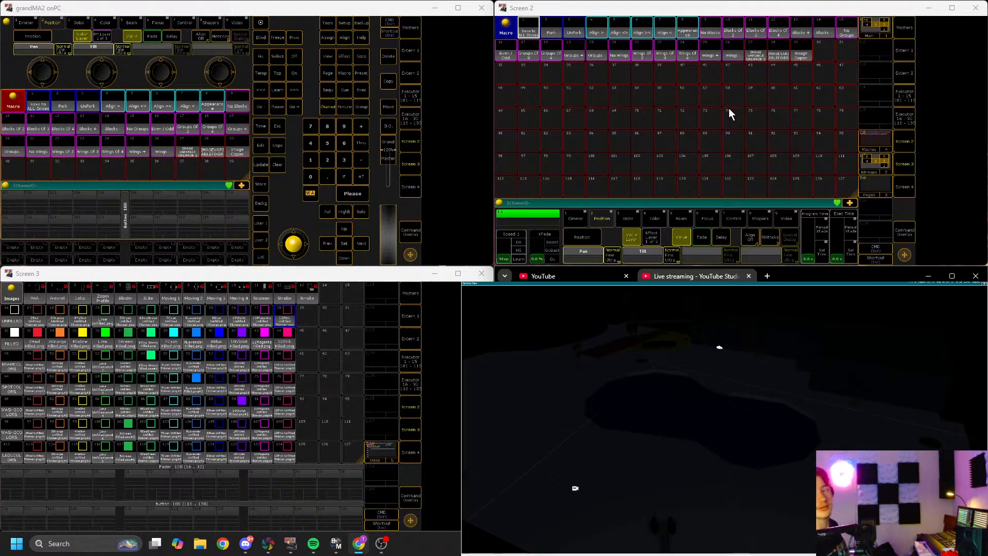
click(664, 162)
scroll(662, 131, down, 3)
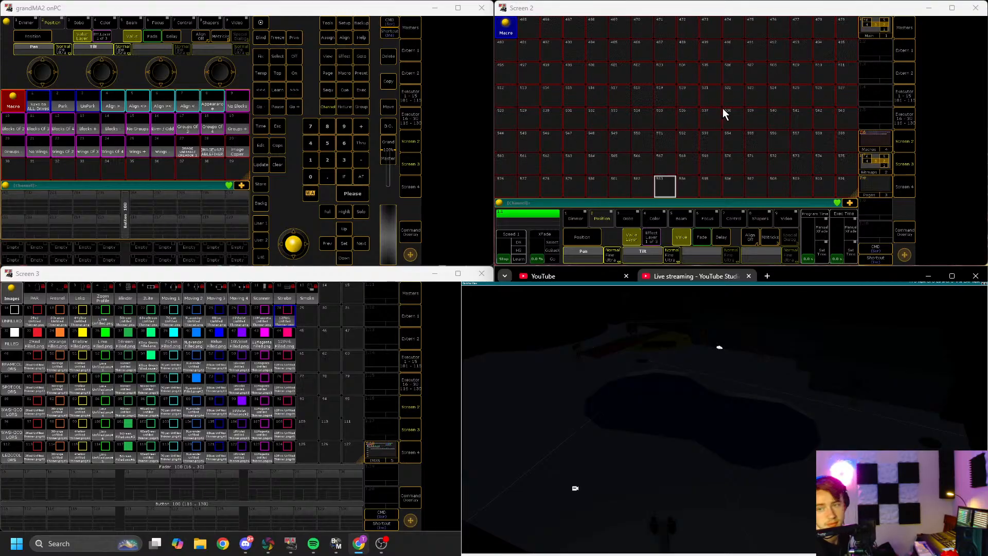
scroll(706, 103, down, 6)
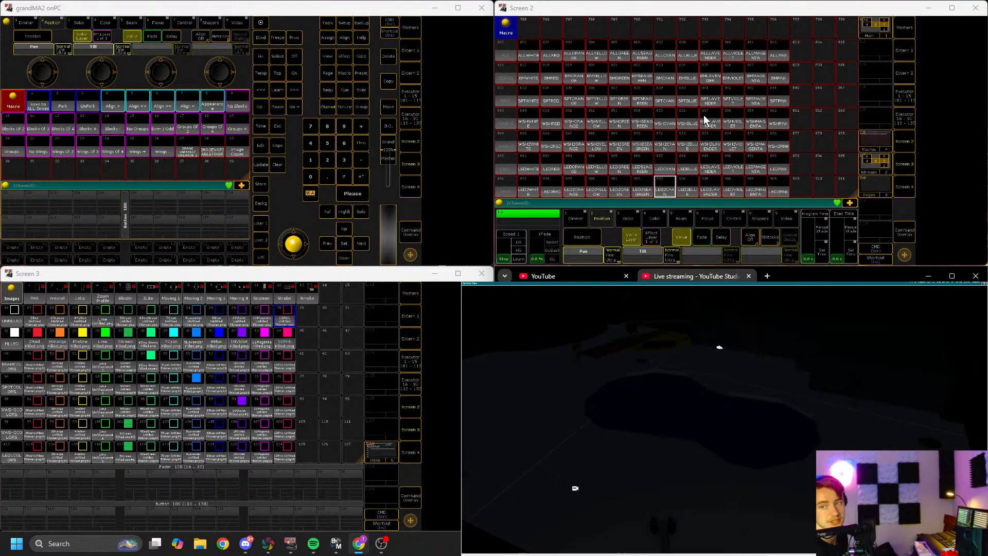
click(587, 83)
click(623, 104)
click(616, 146)
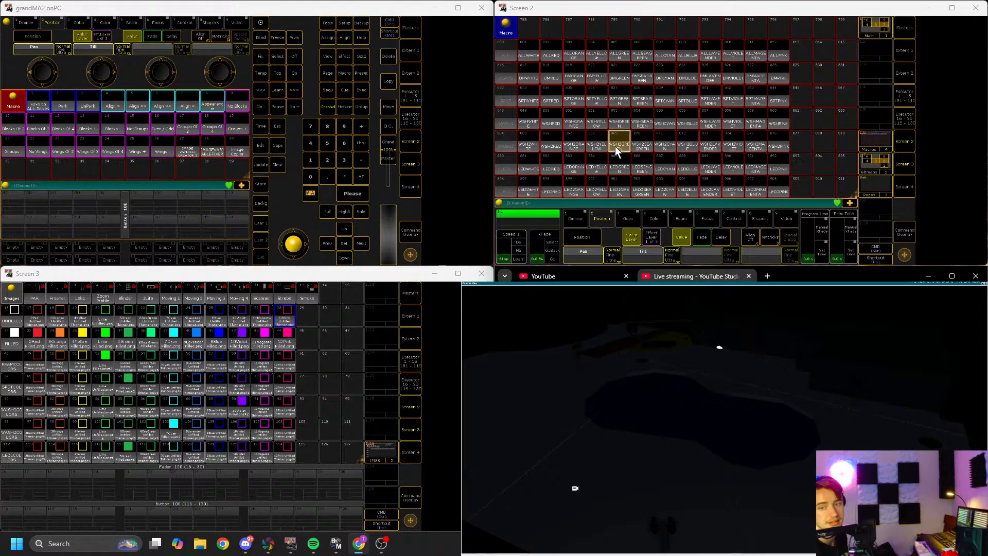
Step: Trigger more color macros across the LED, wash and spot fixture rows and return to the main group and layout views
click(585, 168)
click(708, 170)
click(757, 172)
click(663, 172)
click(626, 144)
click(589, 126)
click(565, 95)
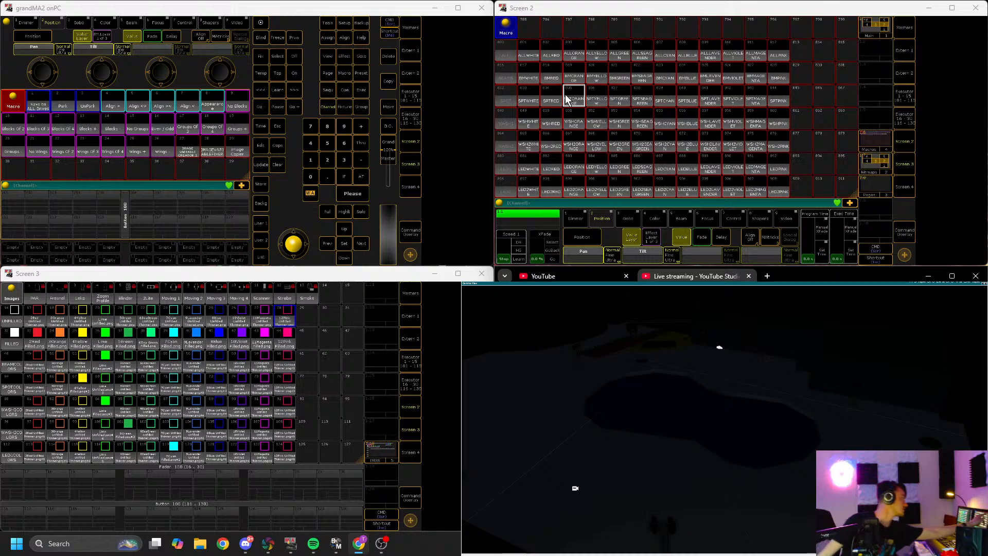
key(F1)
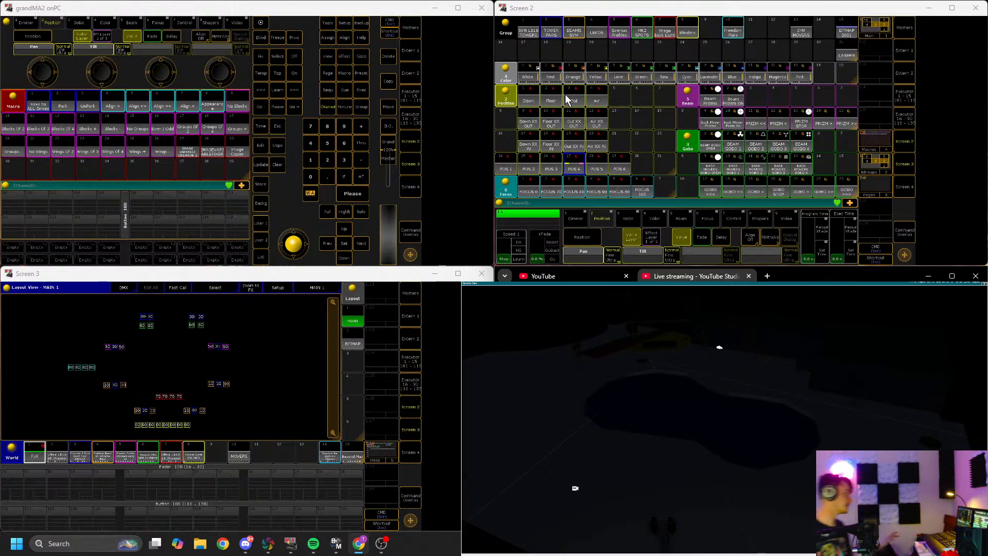
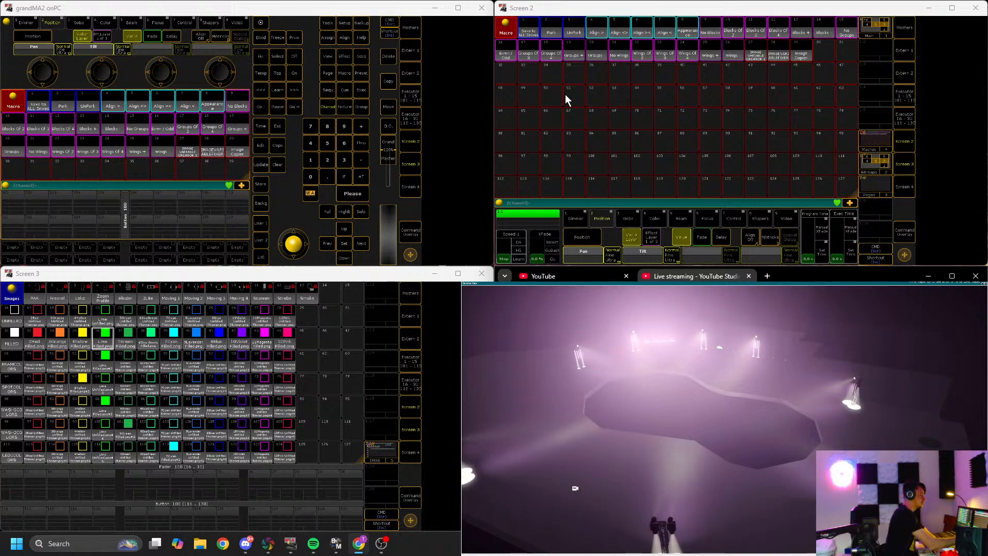
Step: Switch the second screen between group, macro and executor views and change to fader page 99
key(F1)
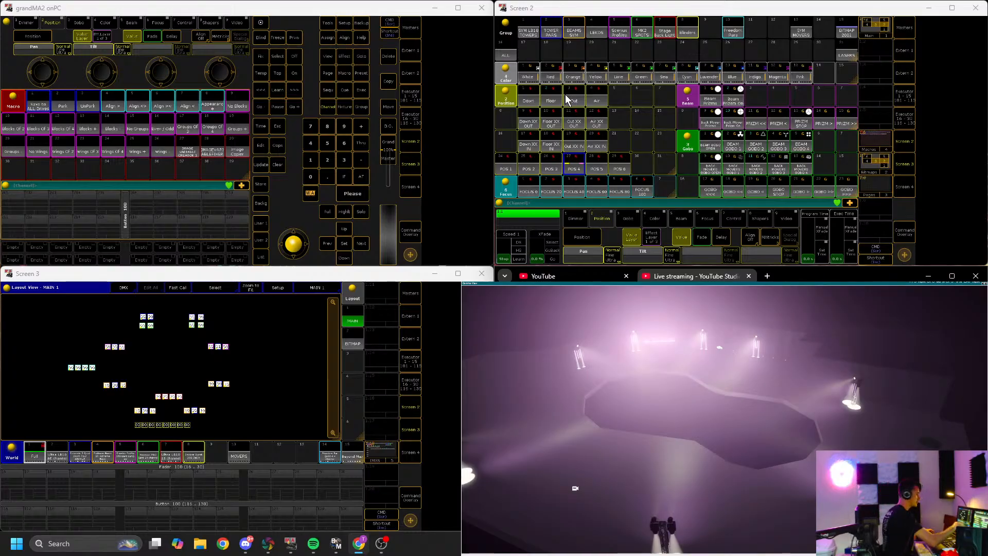
key(F6)
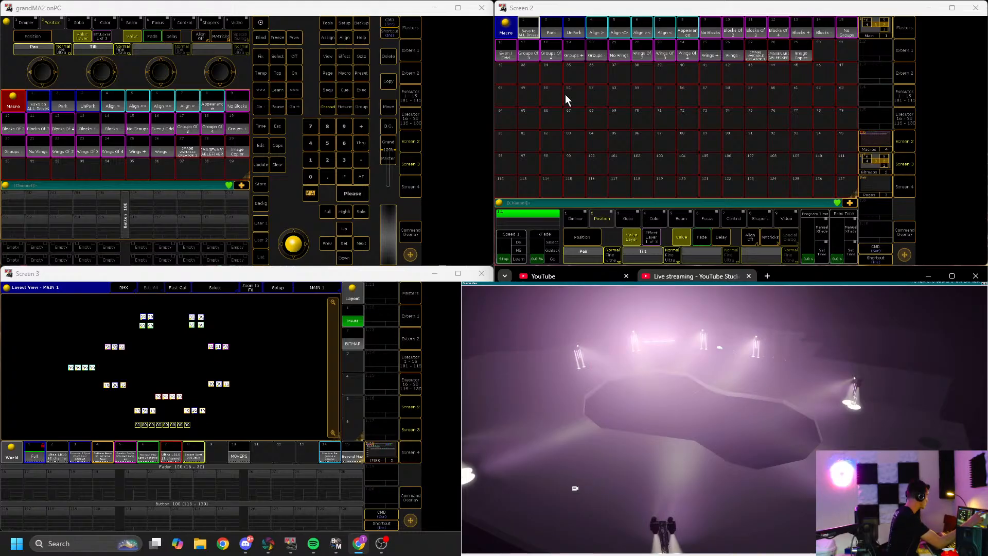
key(F8)
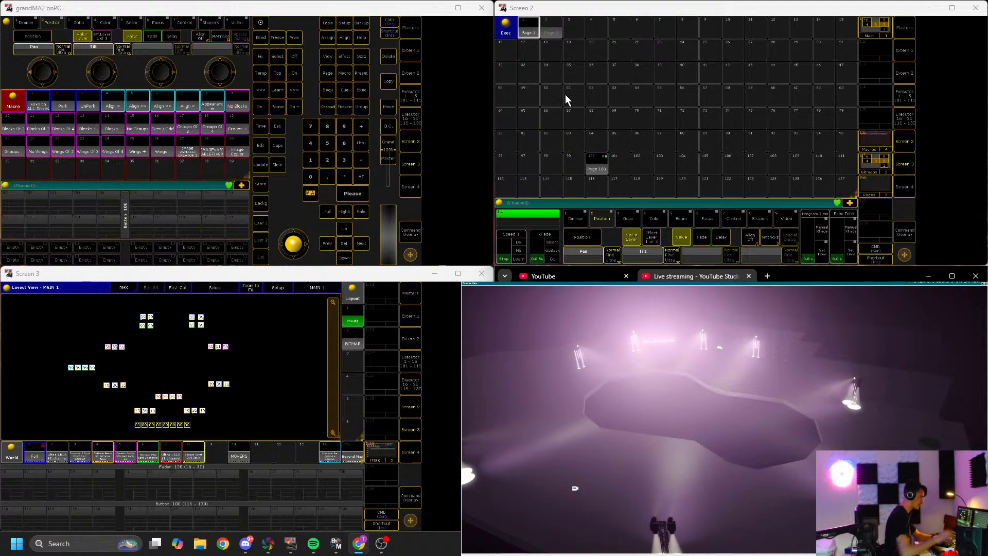
key(Page_Down)
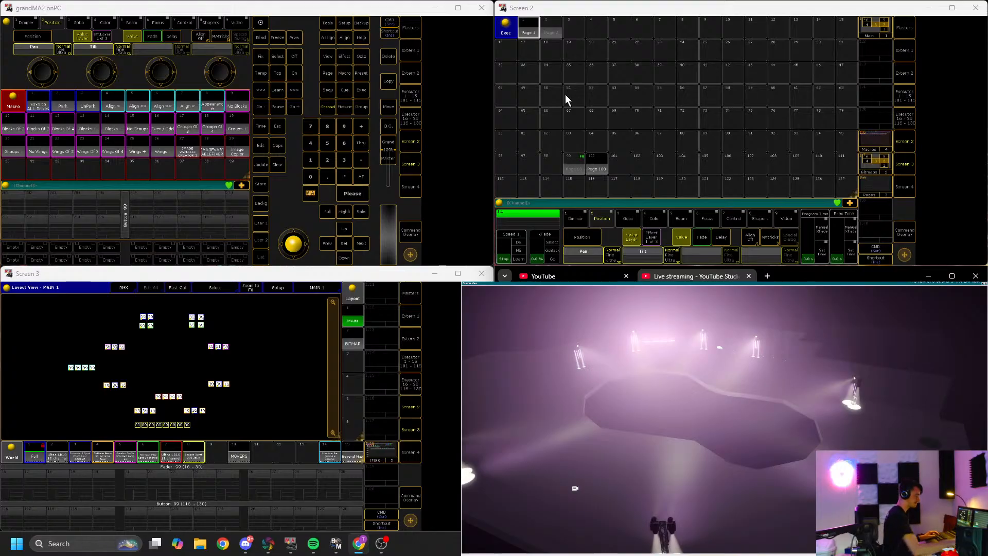
key(F1)
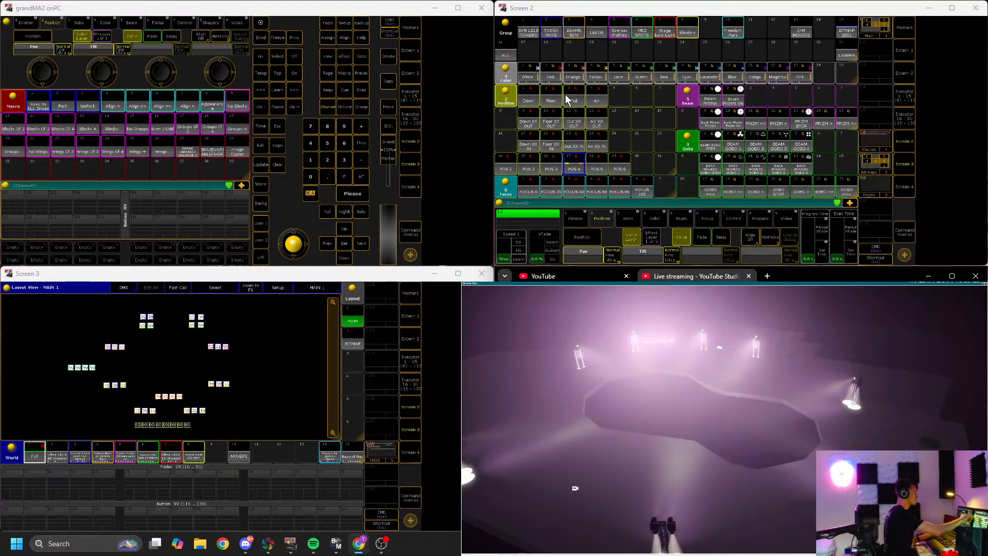
key(Return)
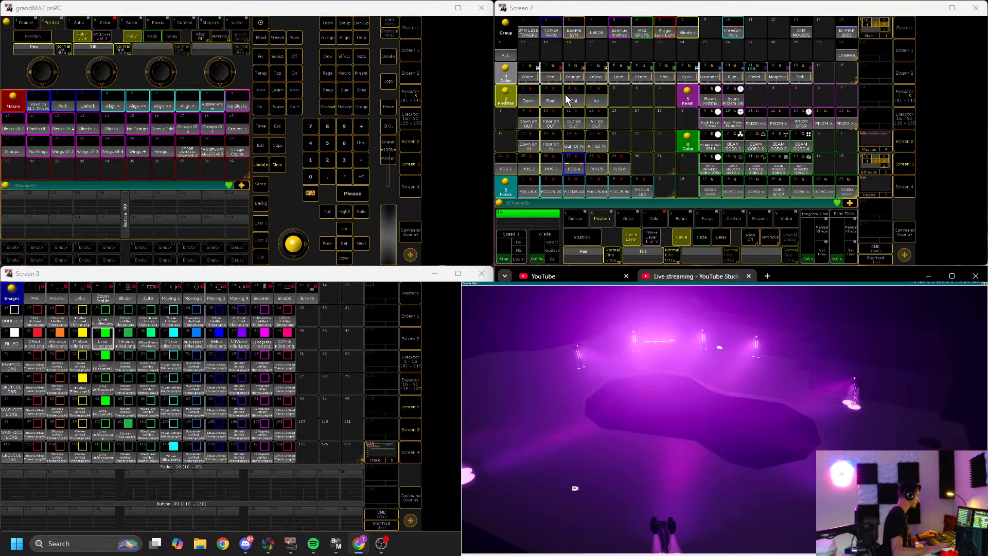
key(F6)
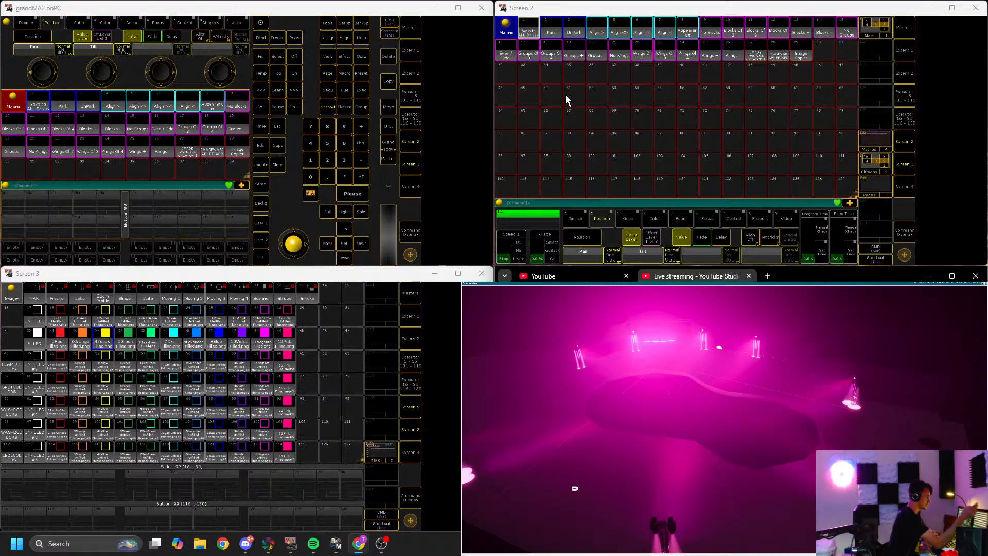
key(F1)
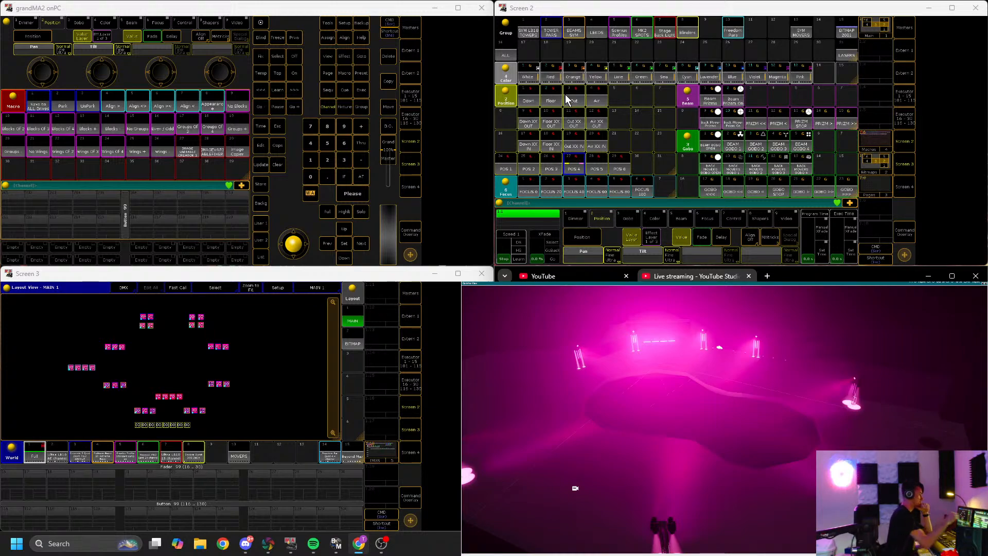
Step: Select the fixture group on the second screen and clear the selection, twice
click(568, 100)
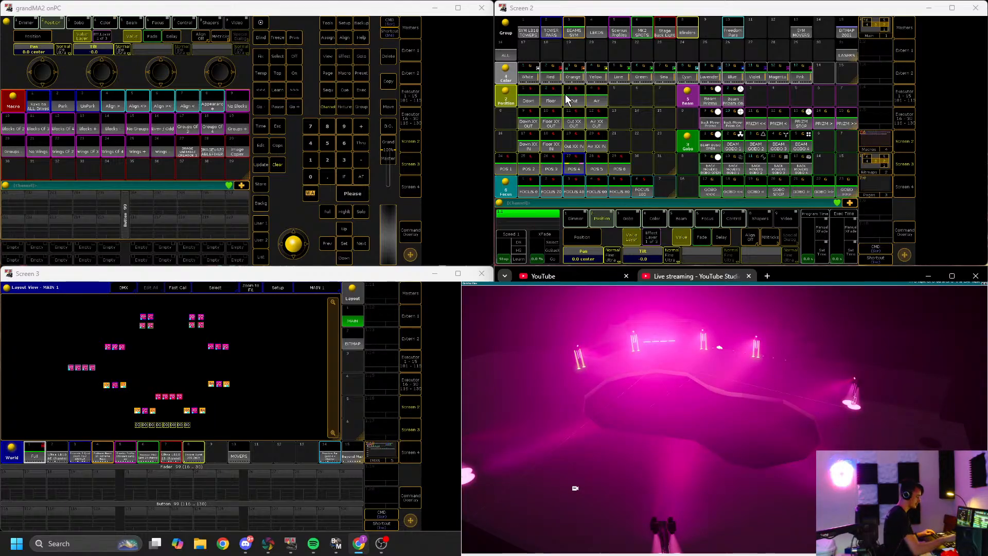
key(c)
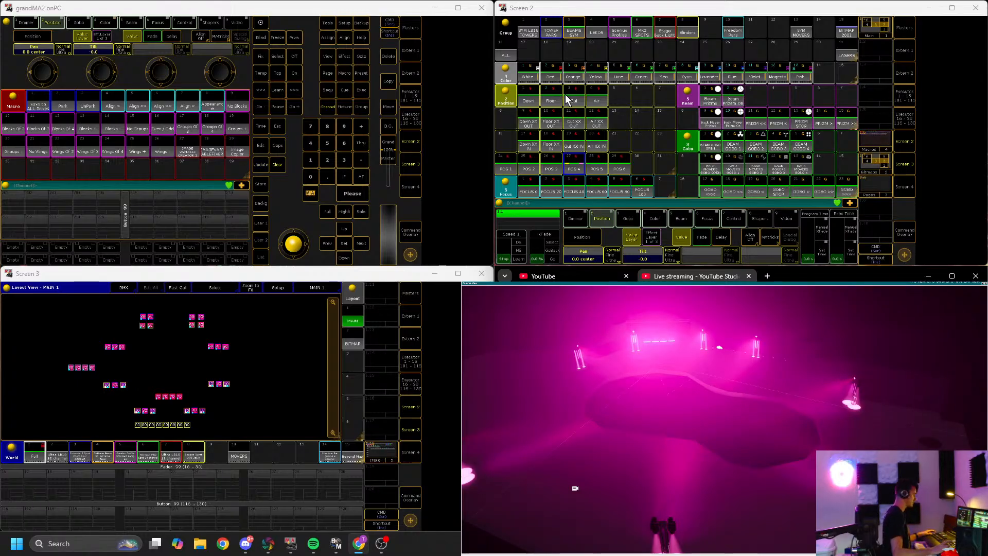
key(c)
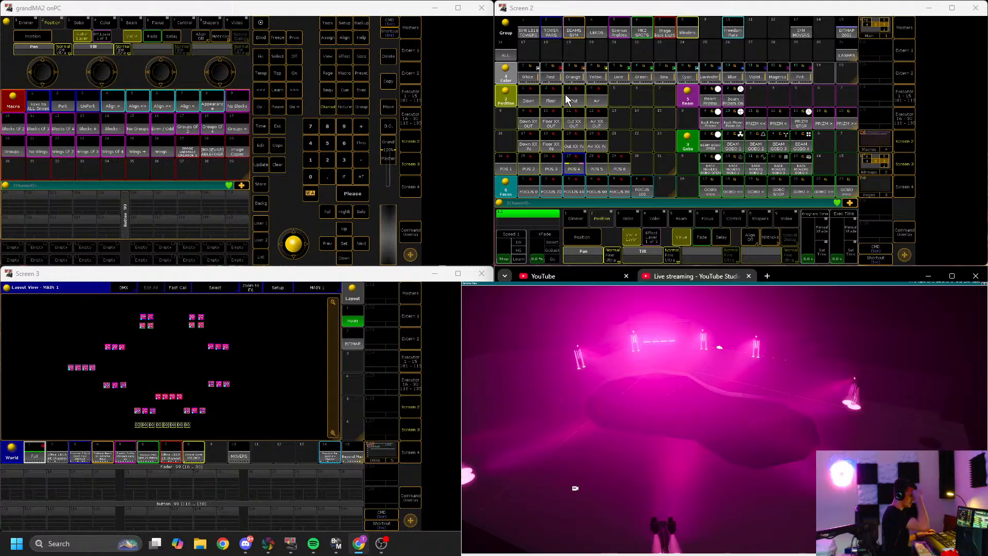
key(F6)
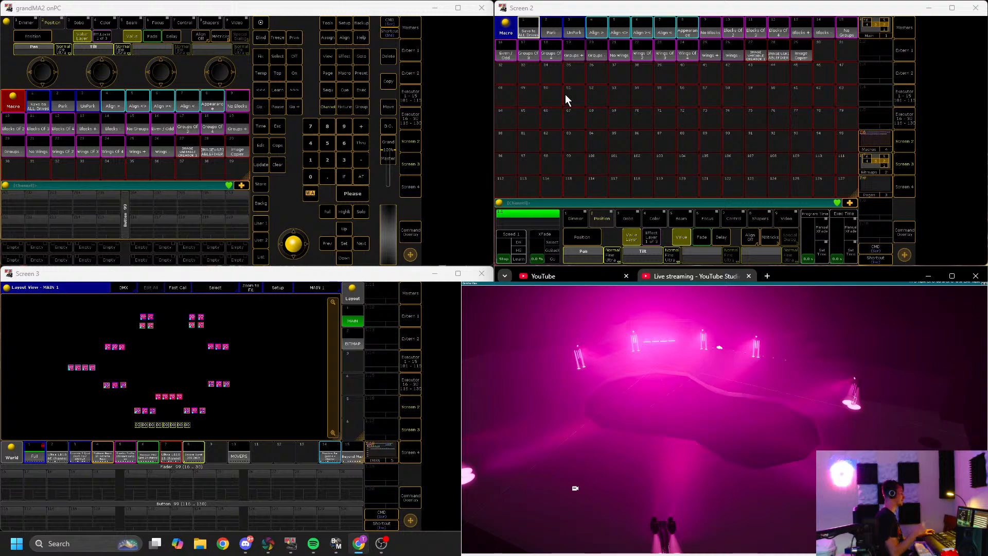
key(F1)
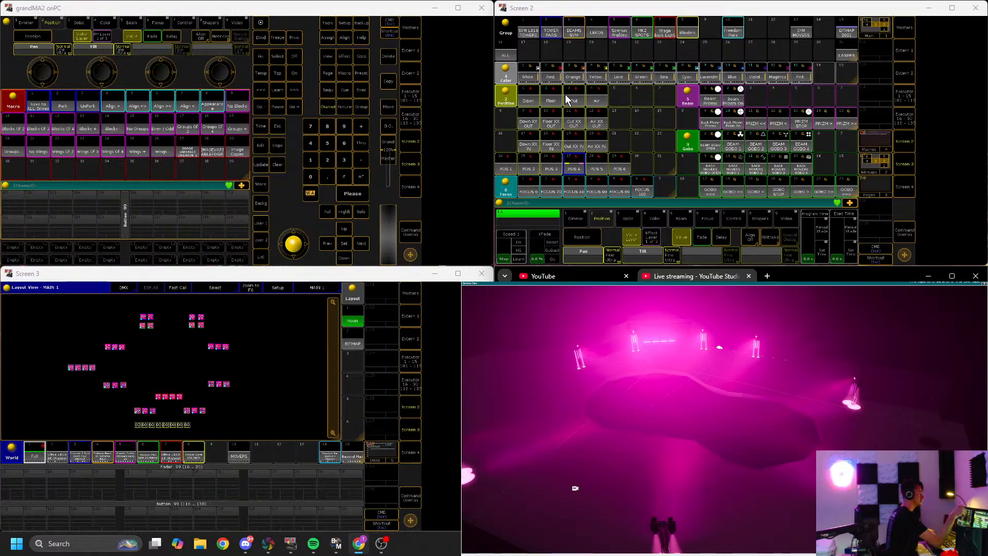
click(566, 100)
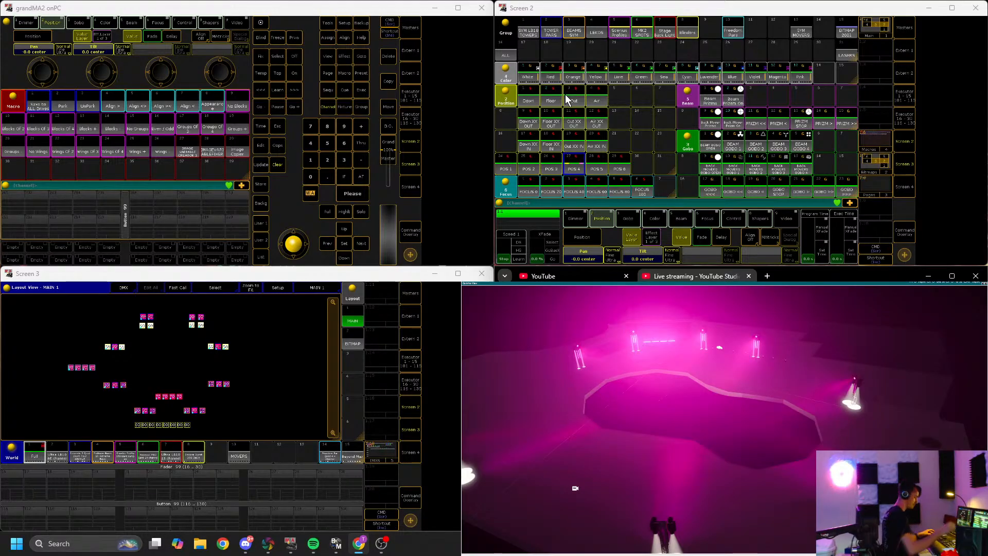
key(c)
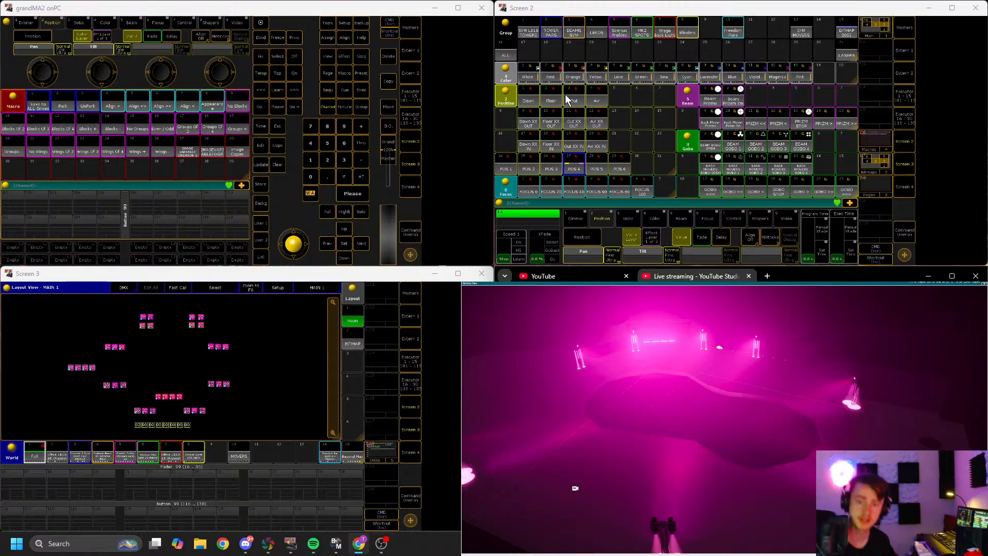
Step: Show the color macros on the third screen, scroll the macro pool to the color macros and trigger the ALL color macros
click(379, 447)
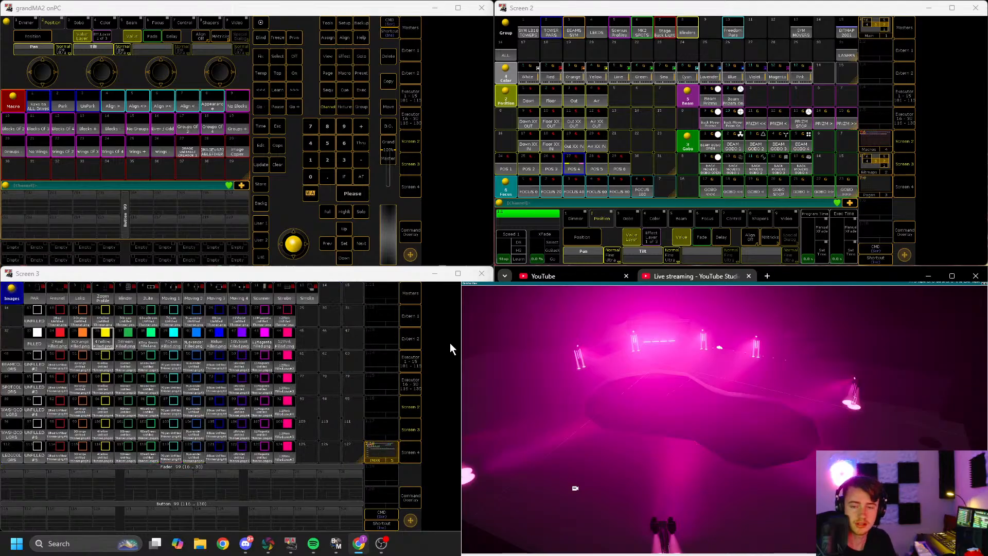
click(881, 142)
scroll(654, 156, down, 5)
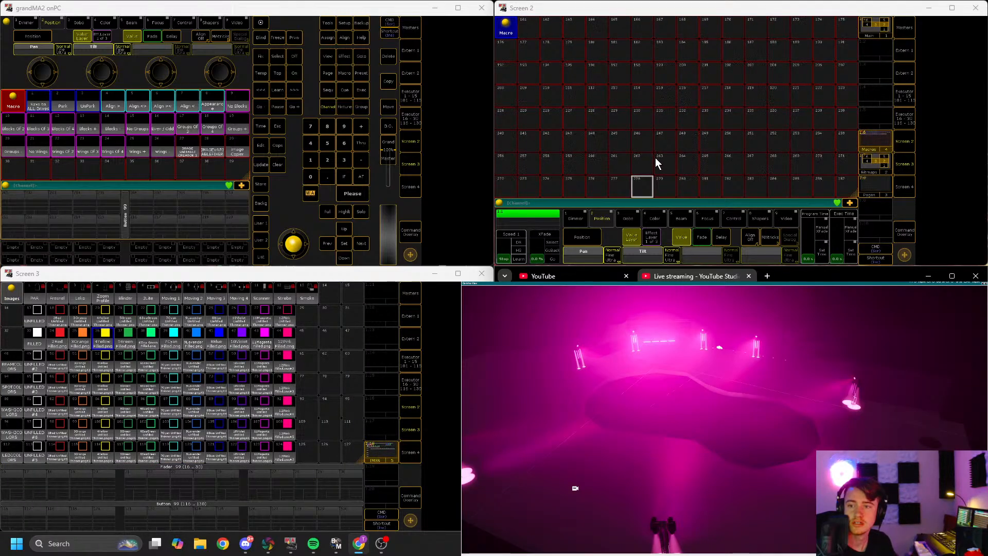
click(865, 24)
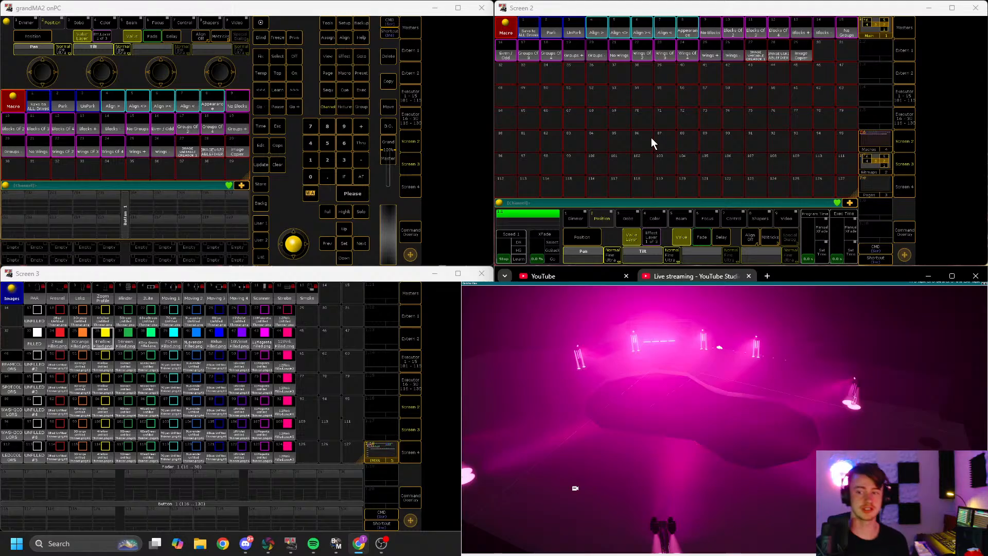
scroll(639, 162, down, 4)
scroll(636, 152, down, 8)
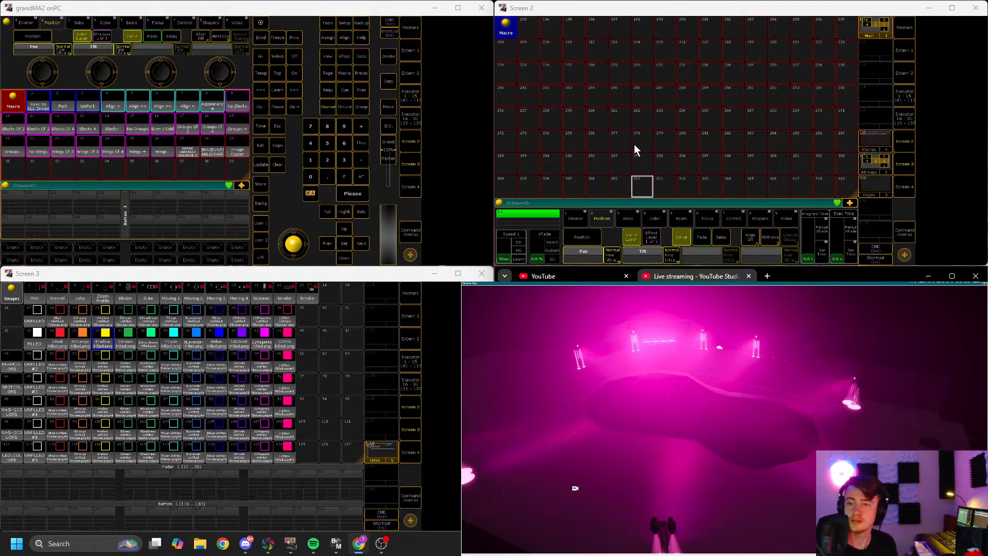
scroll(635, 131, down, 20)
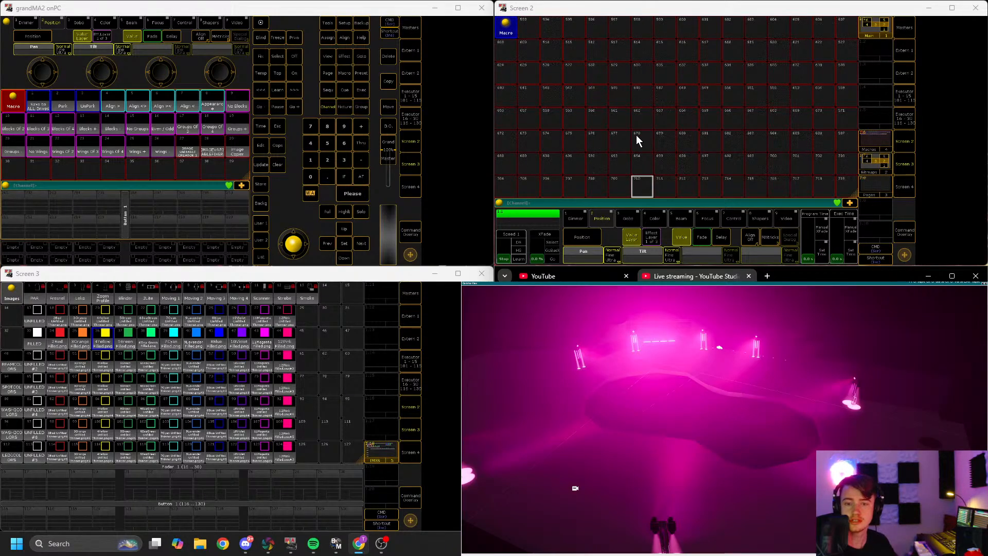
click(529, 46)
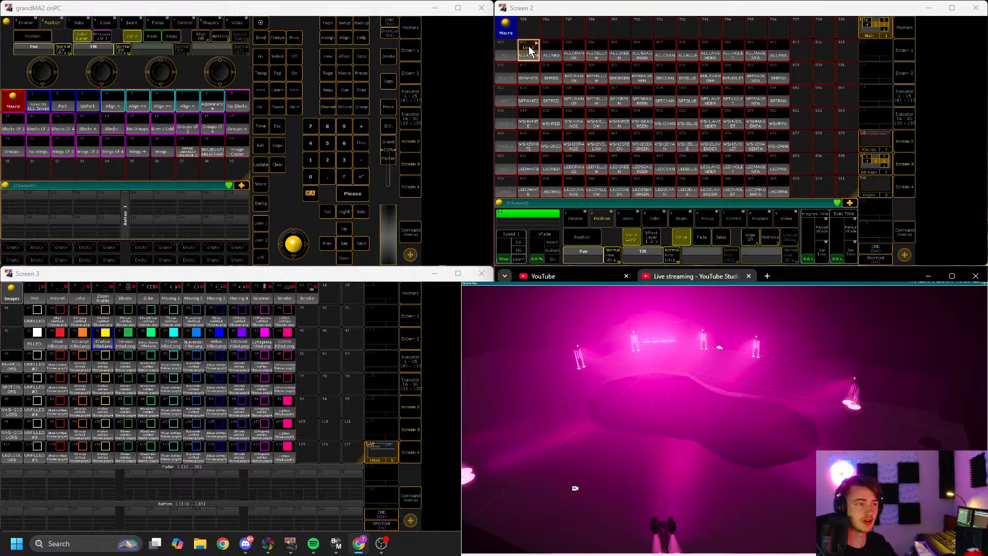
click(558, 52)
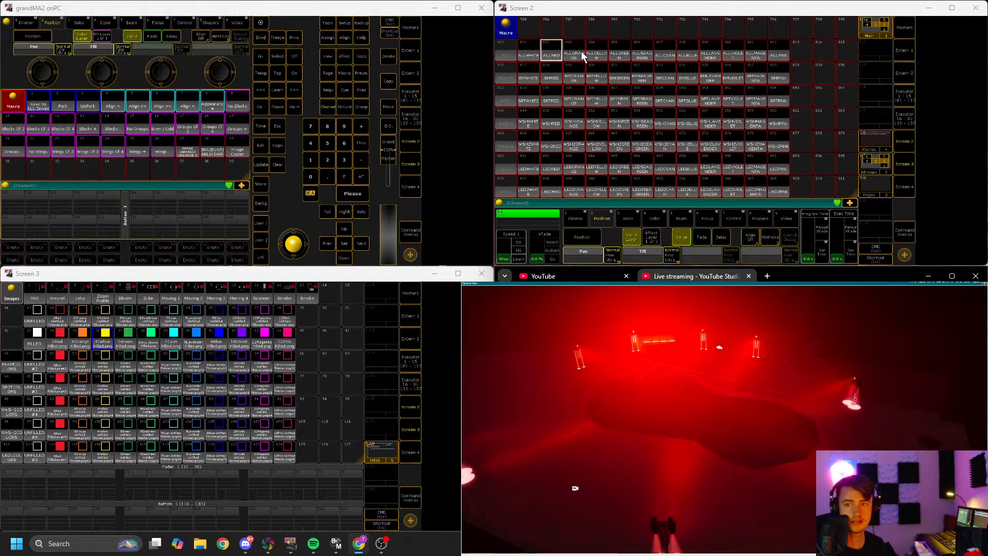
click(573, 53)
click(596, 53)
click(620, 53)
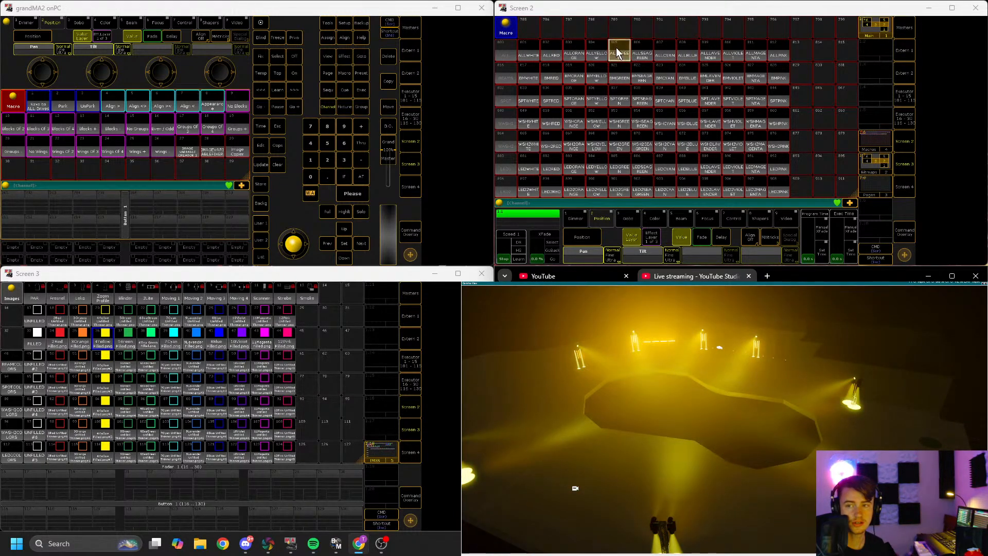
click(642, 53)
click(669, 51)
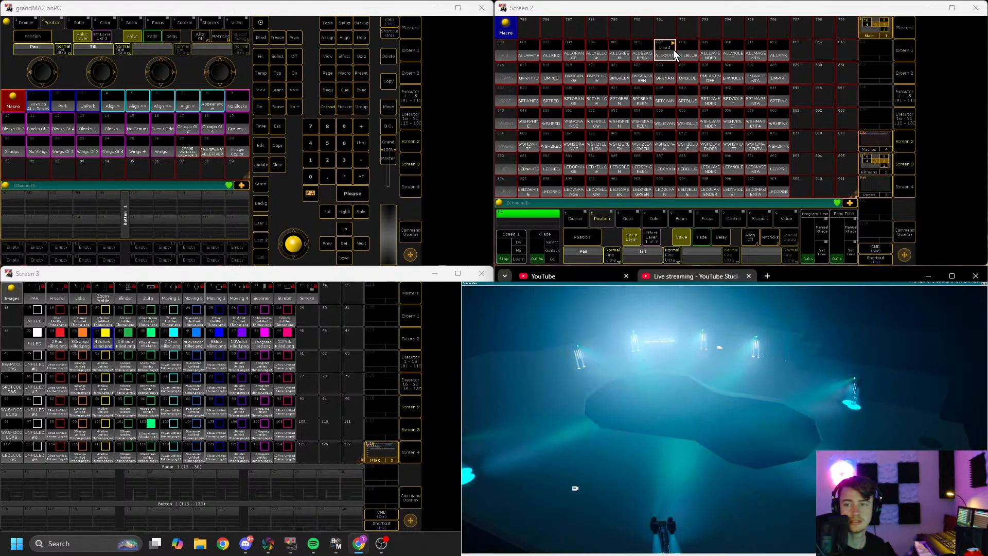
Step: Trigger color macros for the spot, wash and LED fixture groups from the macro pool
click(533, 98)
click(619, 121)
click(638, 147)
click(711, 146)
click(711, 168)
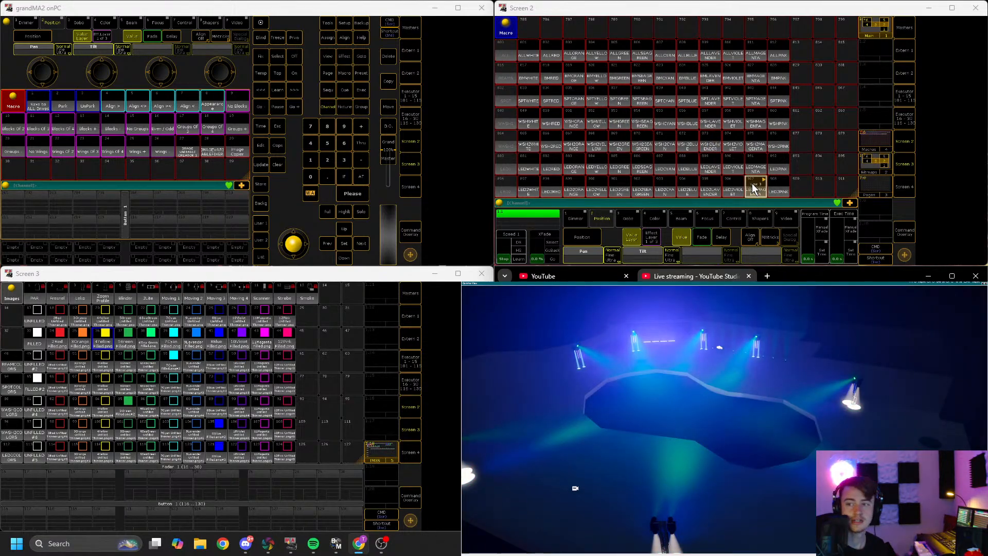
click(778, 163)
click(549, 125)
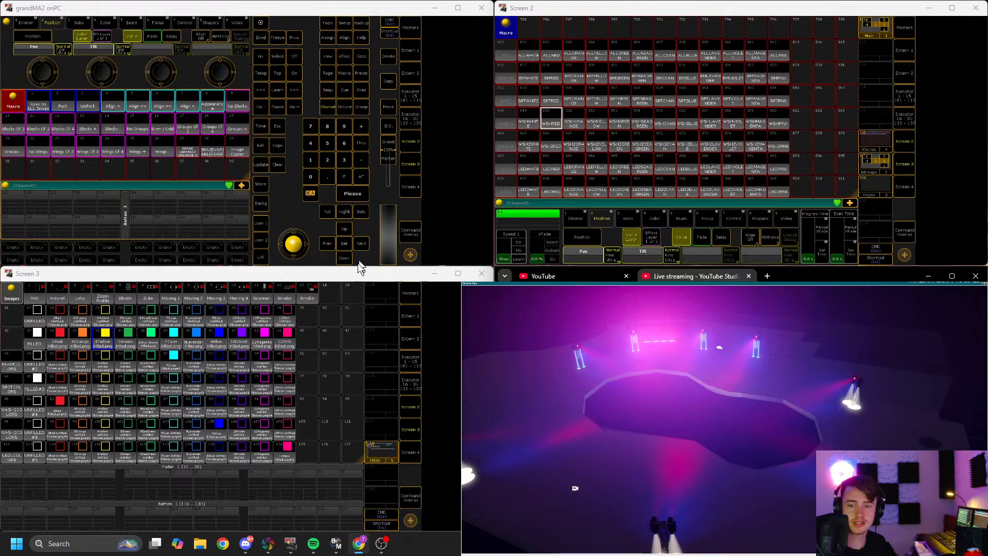
click(387, 457)
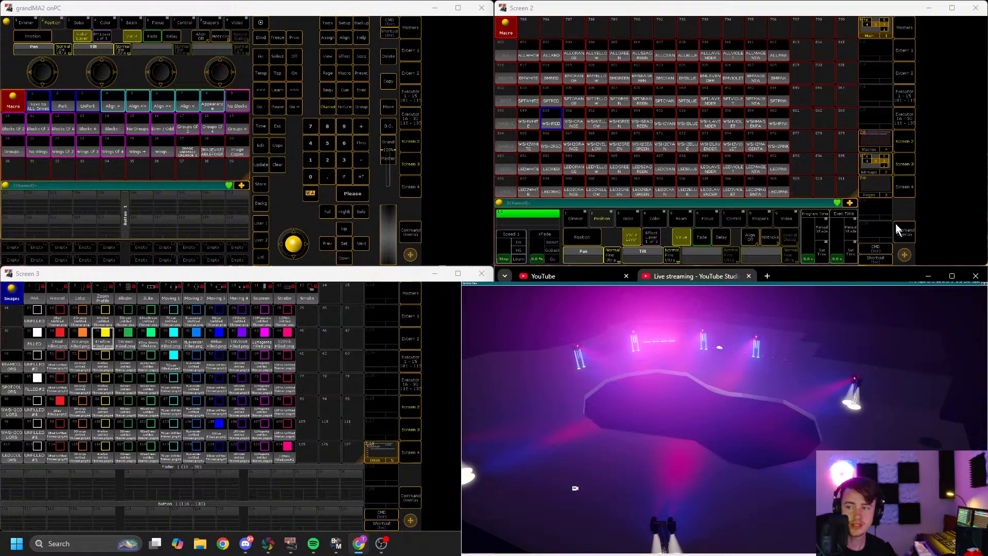
Step: Show the executor faders of page 99 on the second screen and close the assignment menu of executor 99.1
click(876, 193)
click(576, 165)
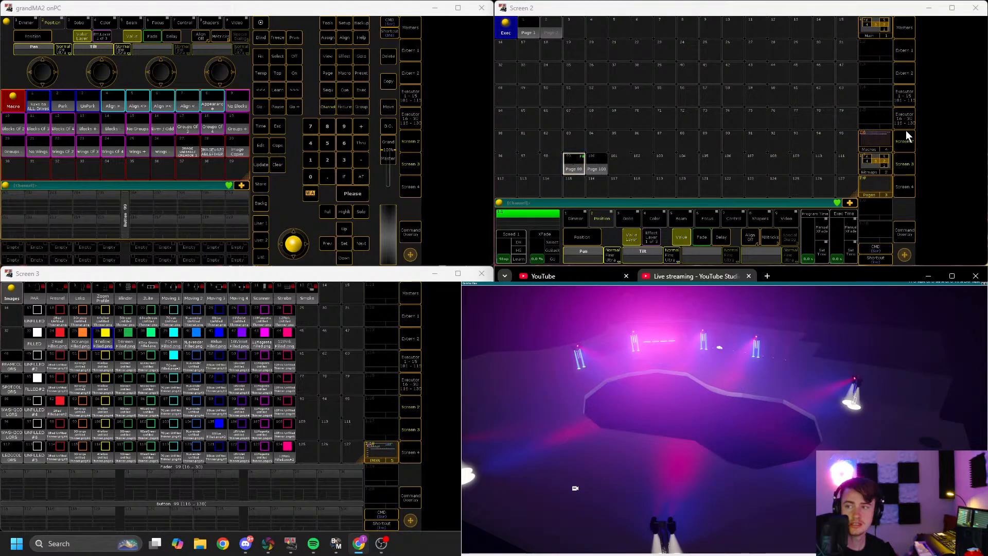
click(904, 97)
click(904, 98)
click(904, 97)
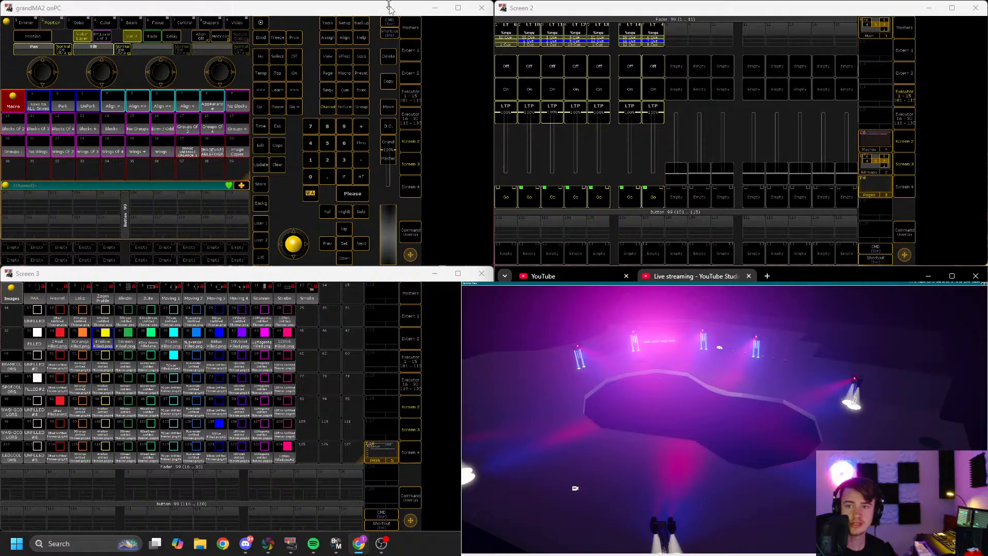
click(502, 29)
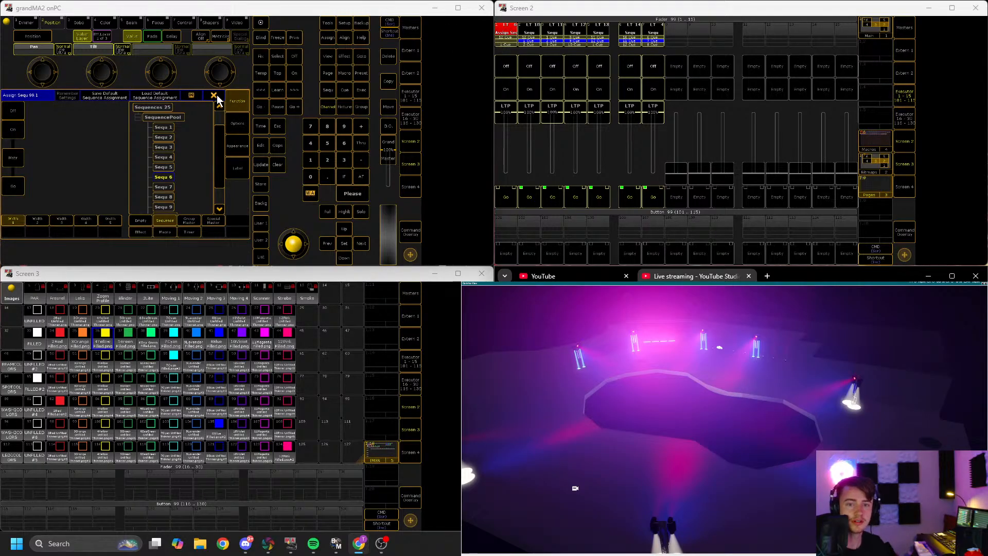
click(218, 97)
Step: Edit executor 99.1's sequence and set cue 1's fade time to 1
click(507, 39)
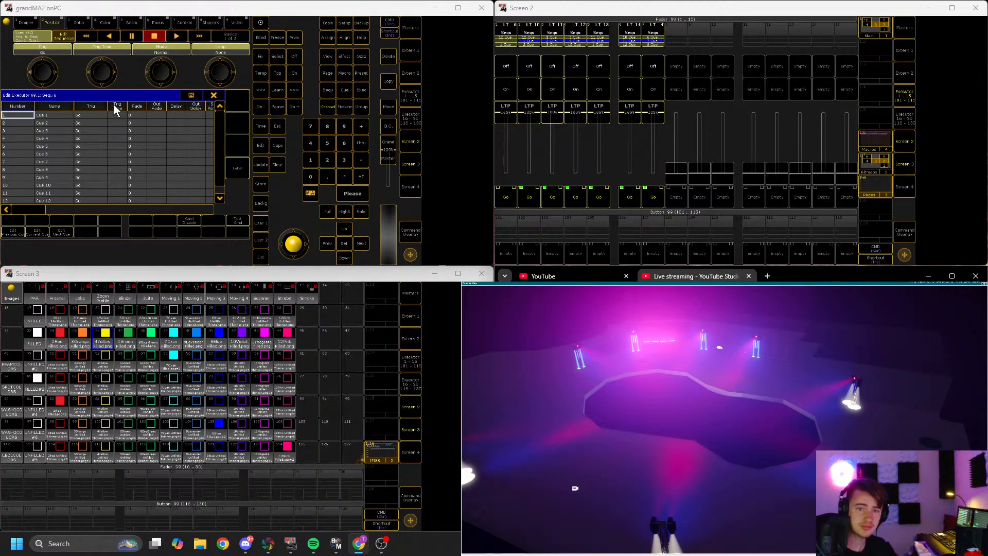
click(141, 106)
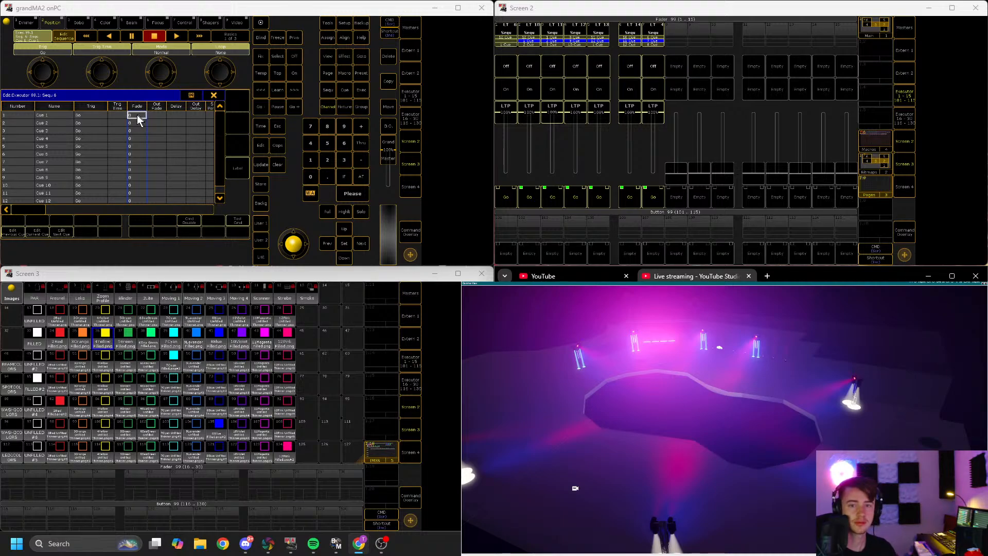
click(137, 114)
click(12, 163)
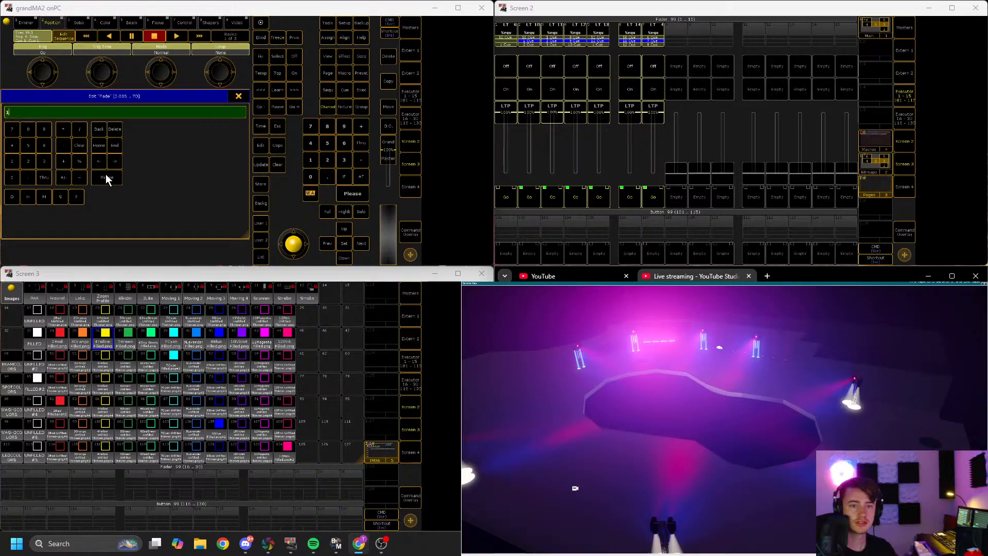
click(106, 174)
click(214, 97)
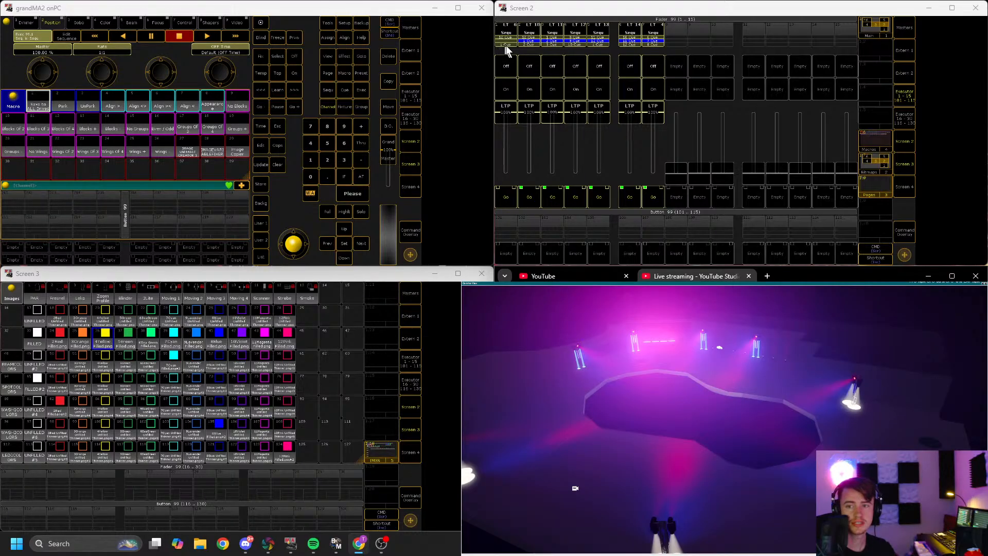
Step: Edit executor 99.2's sequence and set the cue's fade time to 1
click(531, 43)
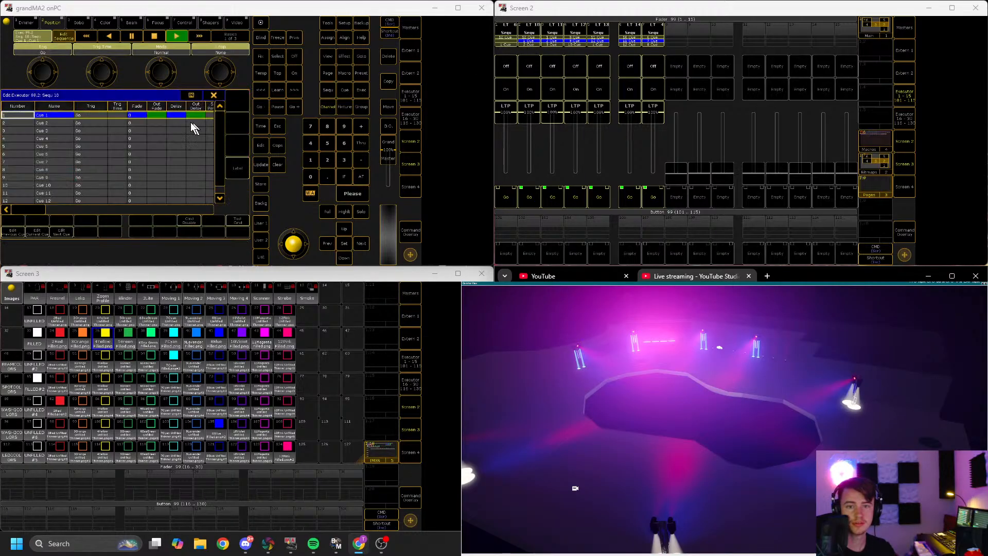
click(135, 114)
click(12, 162)
click(117, 175)
Step: Edit executor 99.3's sequence and set the cue's fade time to 1
click(547, 44)
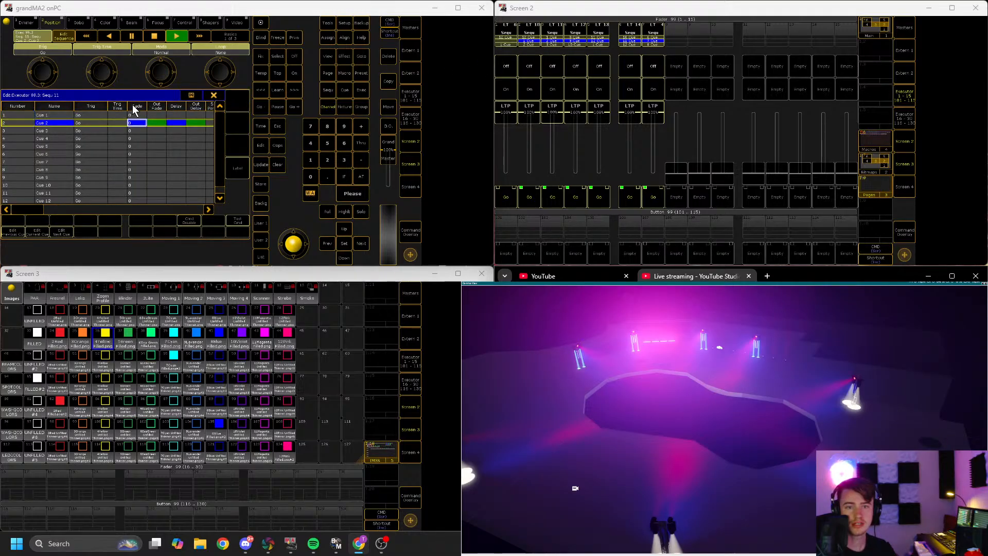
click(136, 121)
click(13, 162)
click(113, 178)
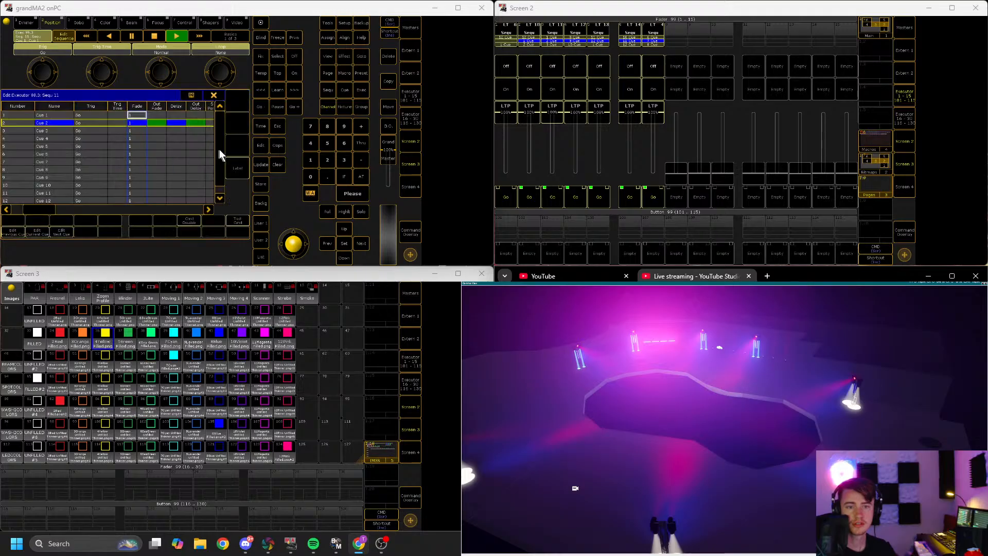
Step: Edit executor 99.4's sequence and set the cue's fade time to 1
click(574, 45)
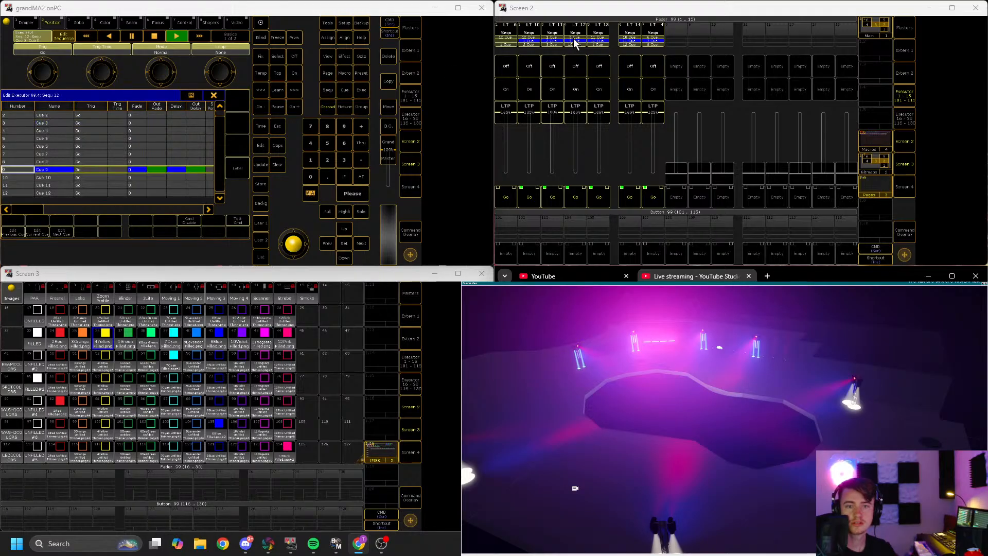
click(137, 116)
click(13, 161)
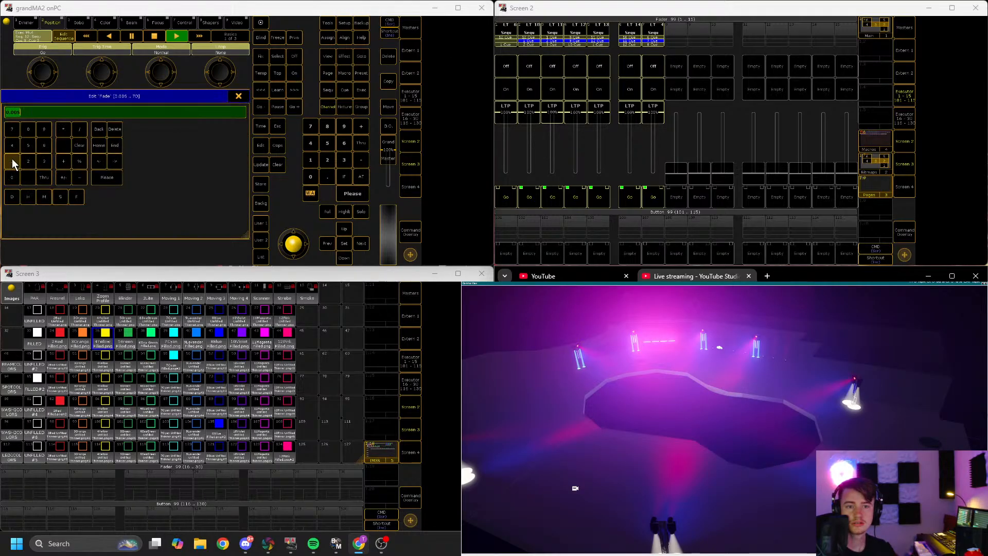
click(106, 178)
Step: Edit executor 99.5's sequence and set the cue's fade time to 1
click(595, 41)
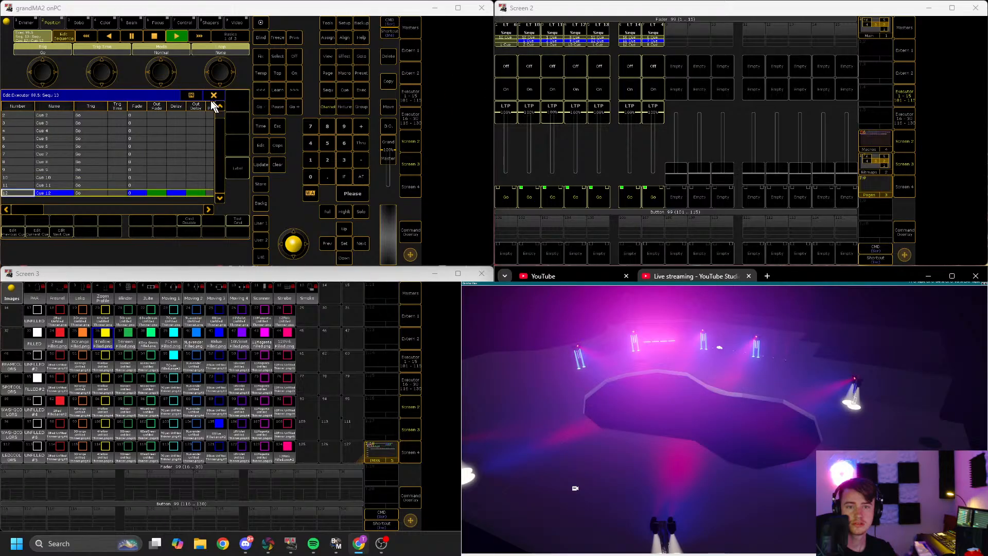
click(135, 121)
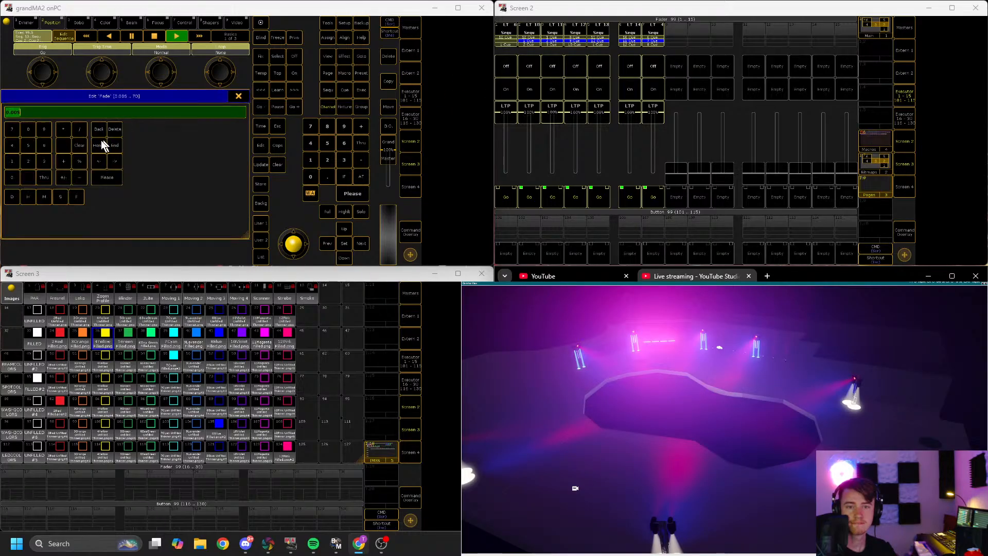
click(12, 164)
click(107, 178)
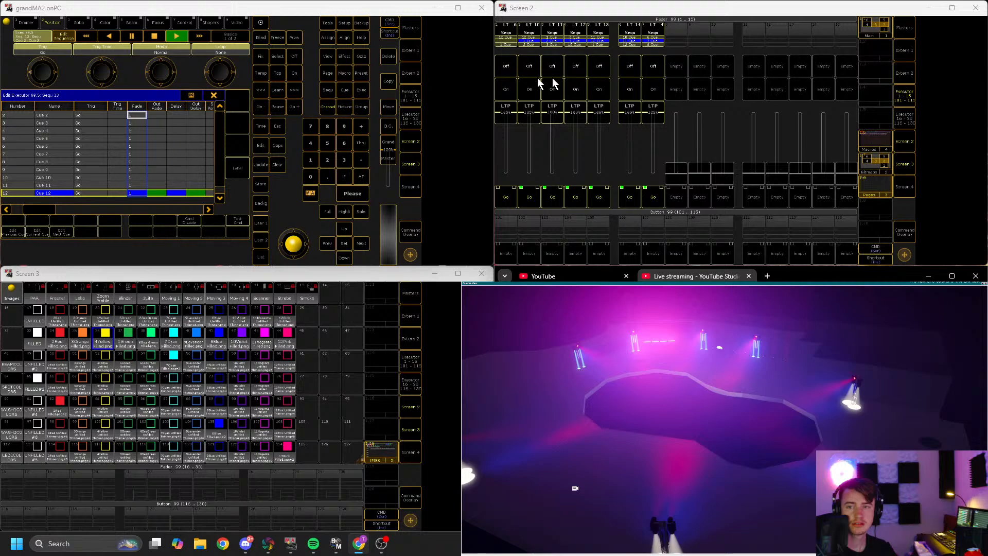
Step: Edit executor 99.6's sequence and set the cue's fade time to 1
click(600, 42)
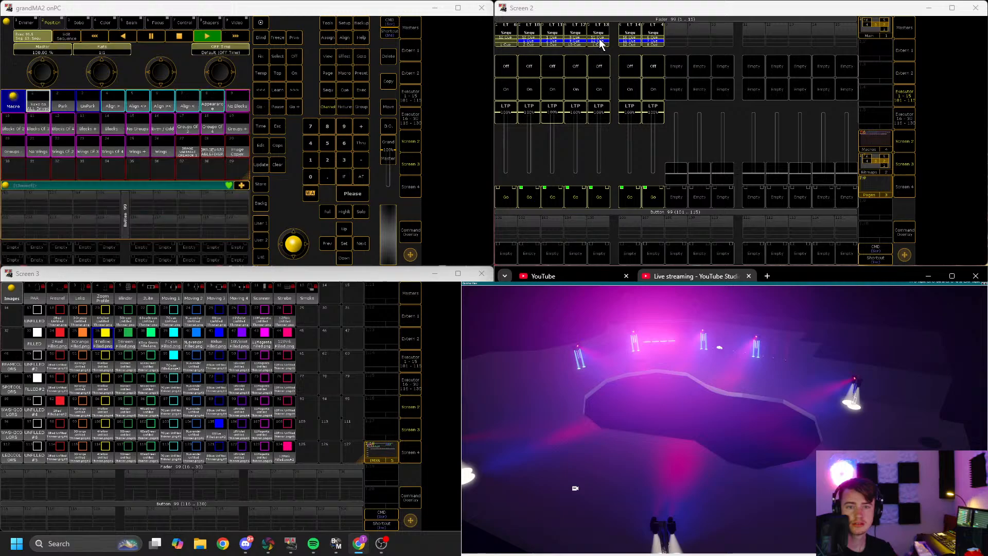
click(630, 41)
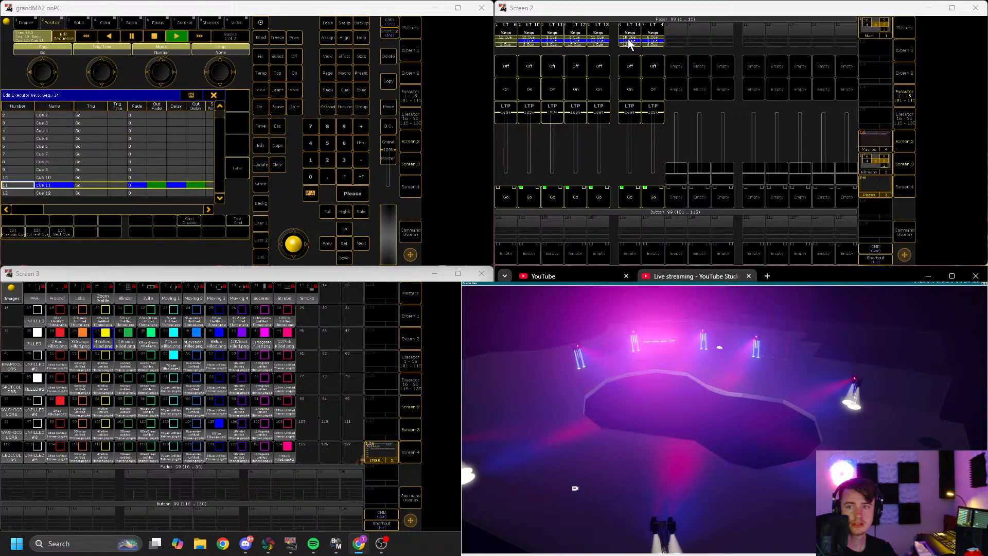
click(137, 119)
click(12, 164)
click(107, 177)
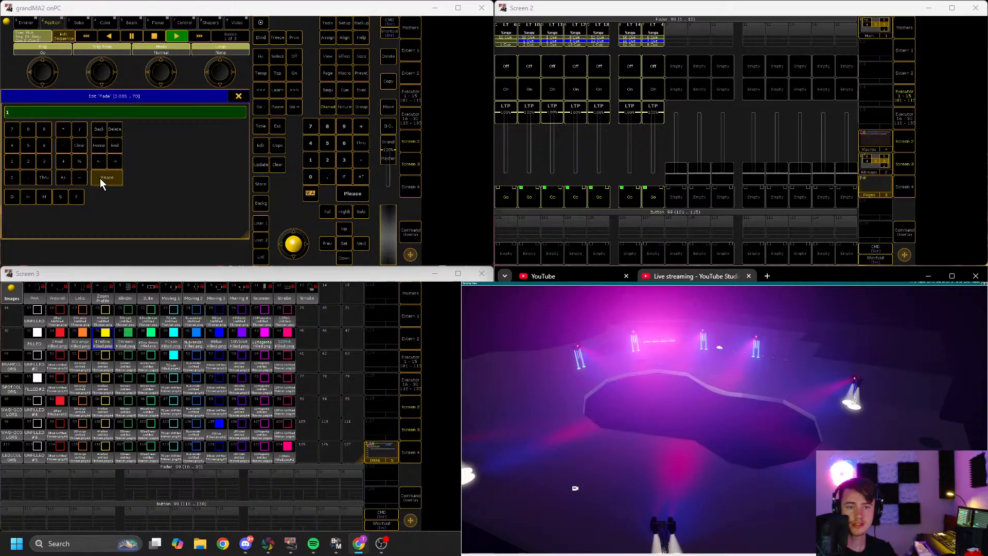
Step: Edit executor 99.7's sequence, set the cue's fade time to 1, and close the sequence editor
click(654, 42)
click(136, 106)
click(138, 122)
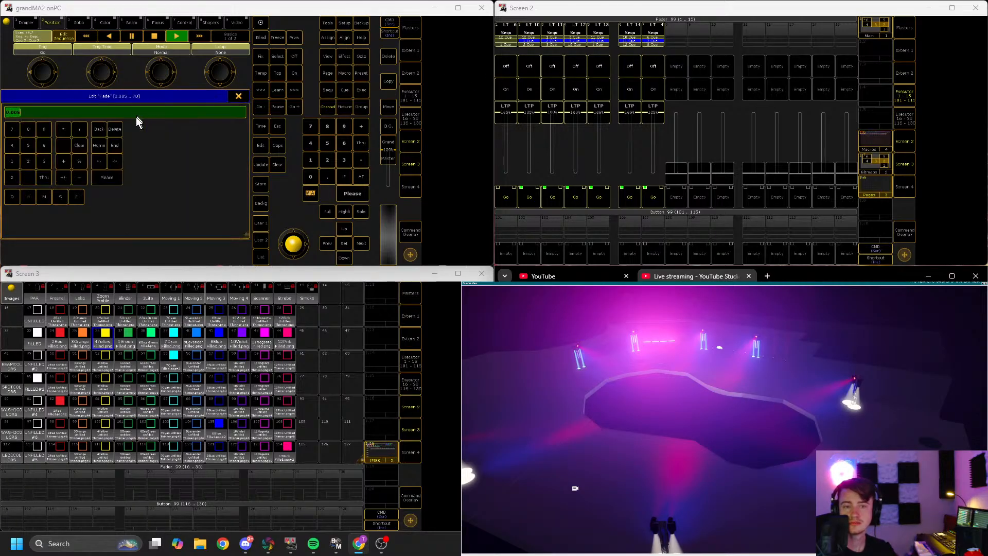
click(11, 163)
click(101, 177)
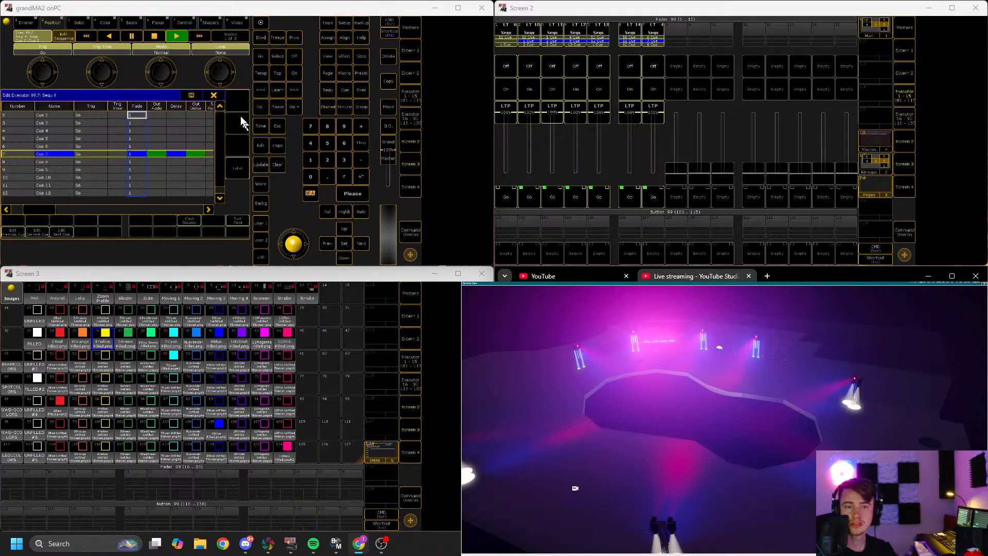
click(213, 95)
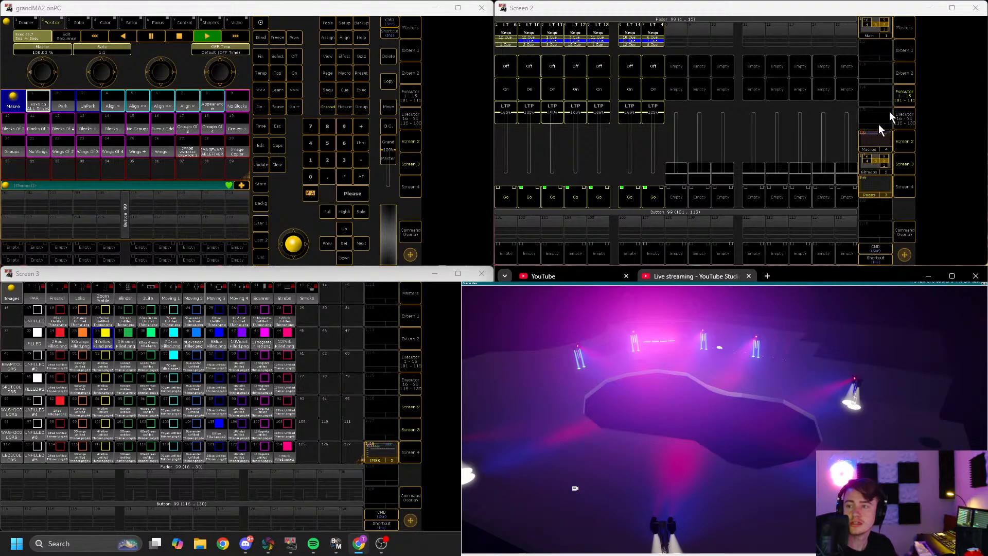
Step: Show the macro pool on the second screen, scroll to the color macros and trigger a wash color macro
click(904, 94)
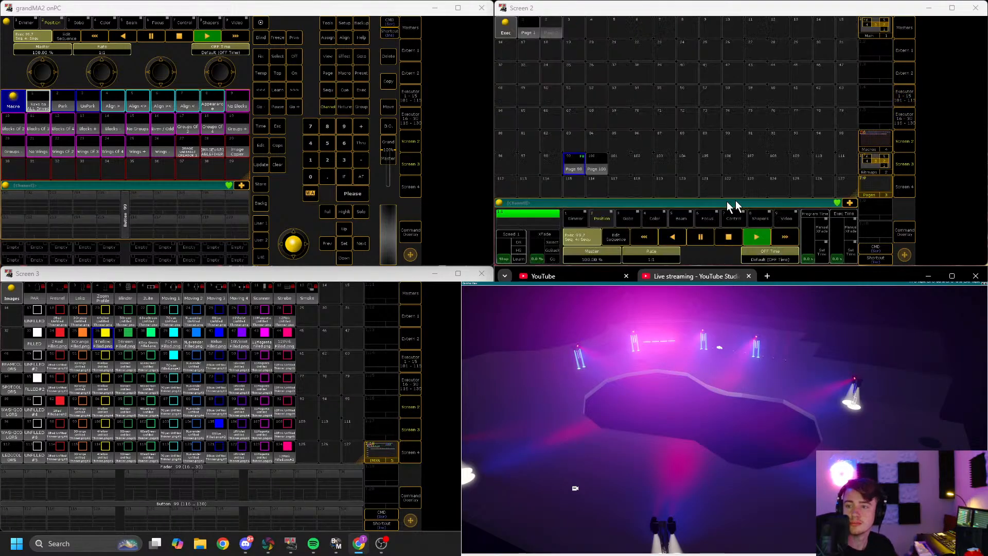
click(871, 143)
scroll(631, 139, down, 12)
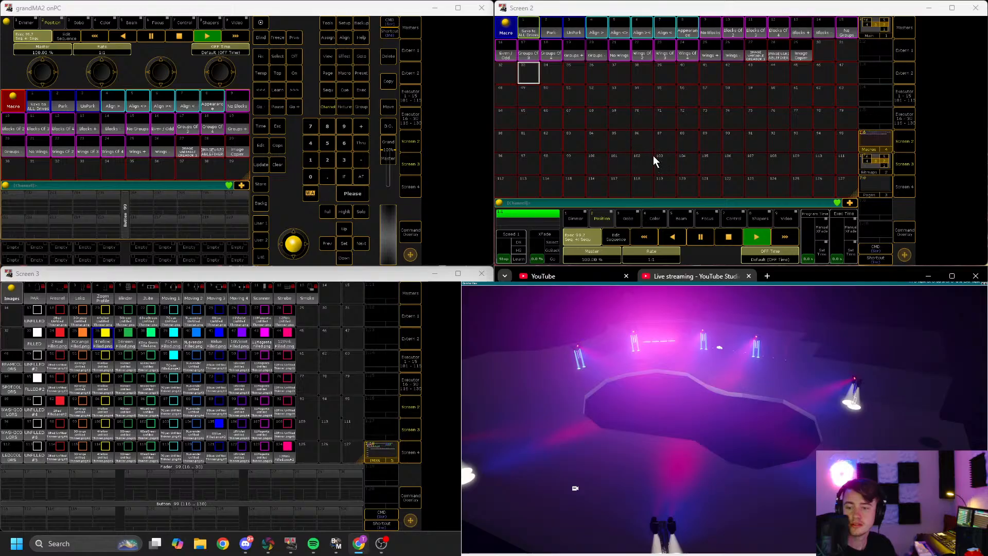
scroll(647, 149, down, 8)
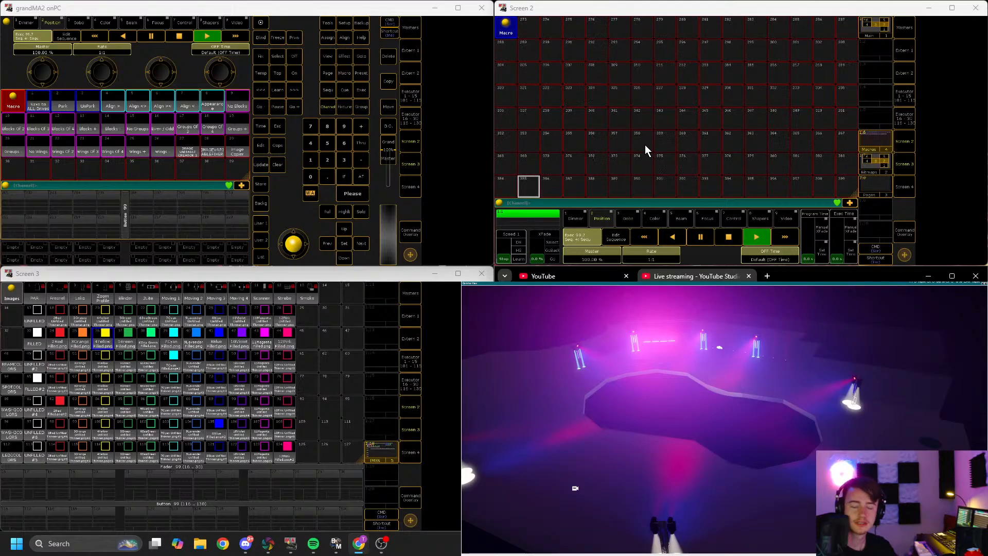
scroll(647, 149, down, 6)
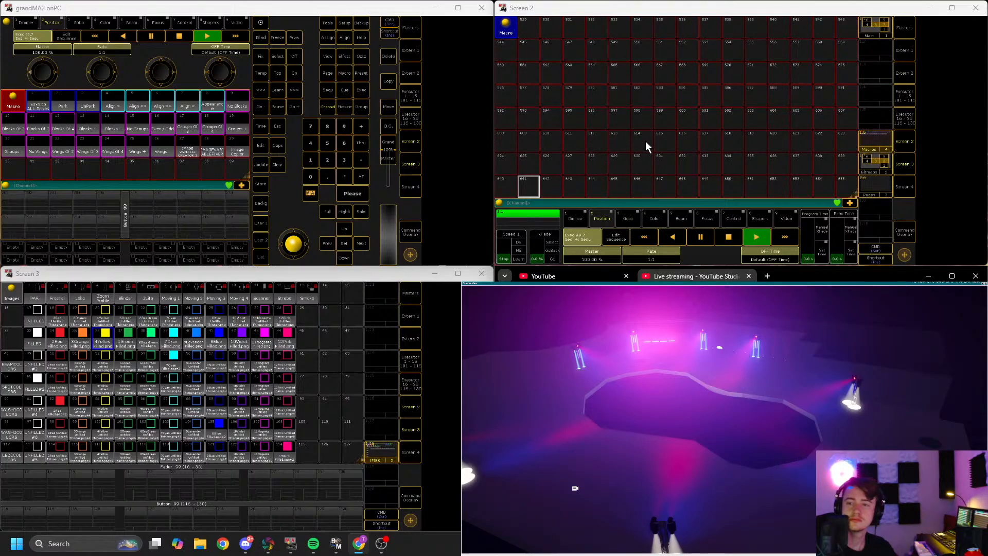
scroll(647, 147, down, 18)
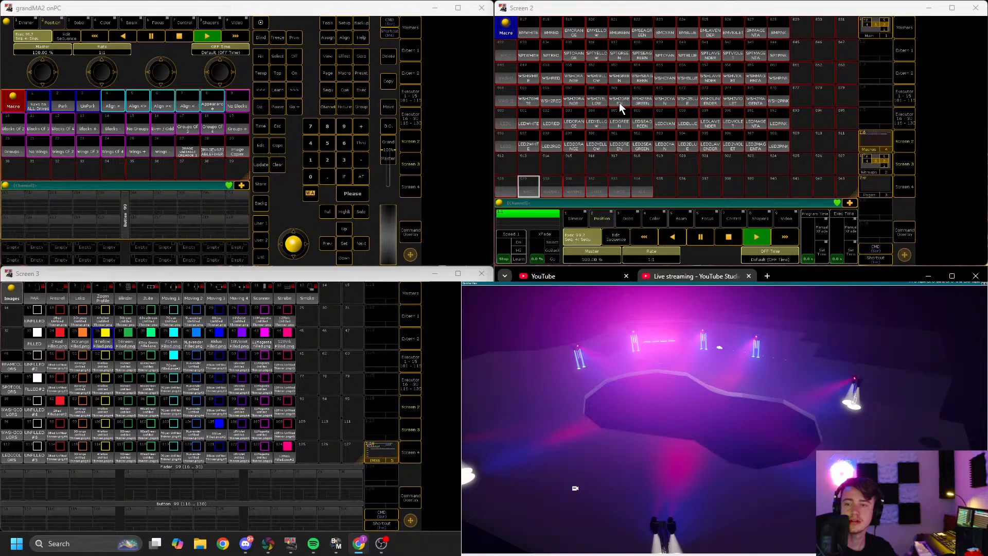
click(619, 103)
Step: Trigger several ALL color macros, including ALLBLUE, ALLWHITE and ALLPINK, to test the new fade times
scroll(657, 137, up, 3)
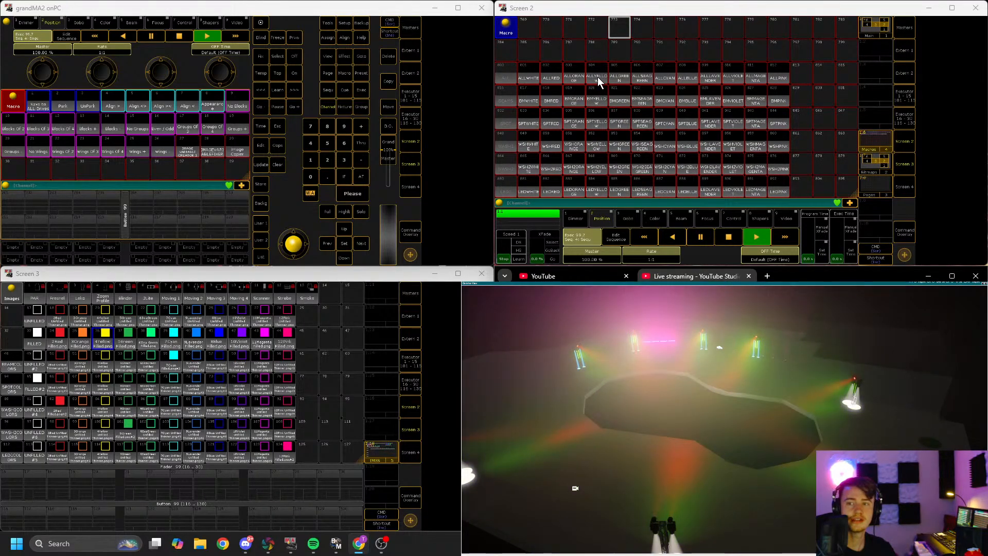
click(598, 76)
click(684, 75)
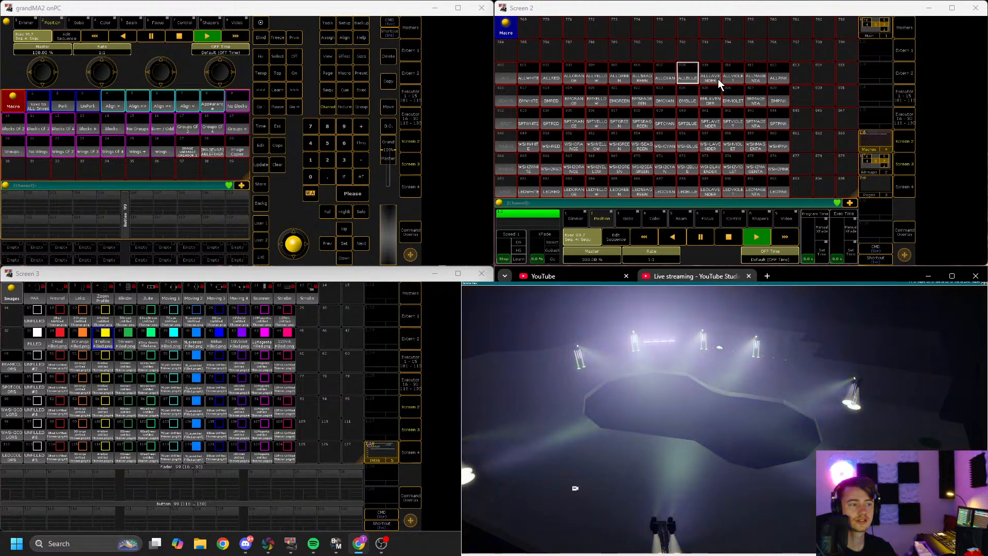
click(745, 72)
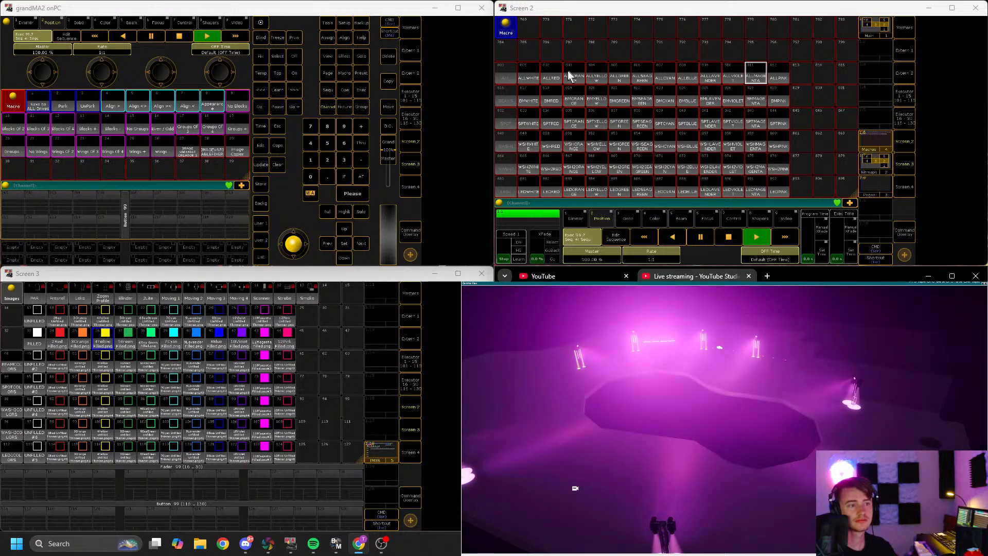
click(529, 75)
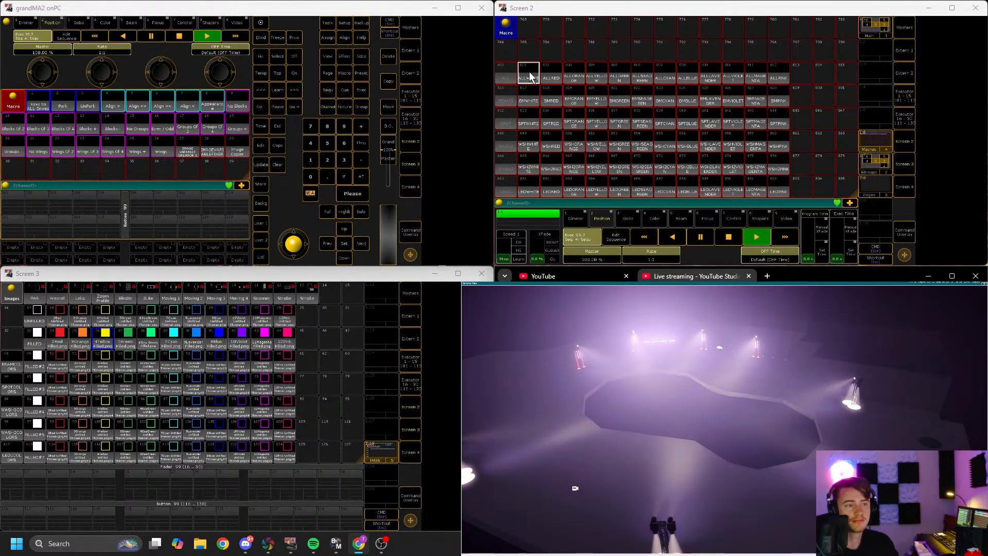
click(780, 75)
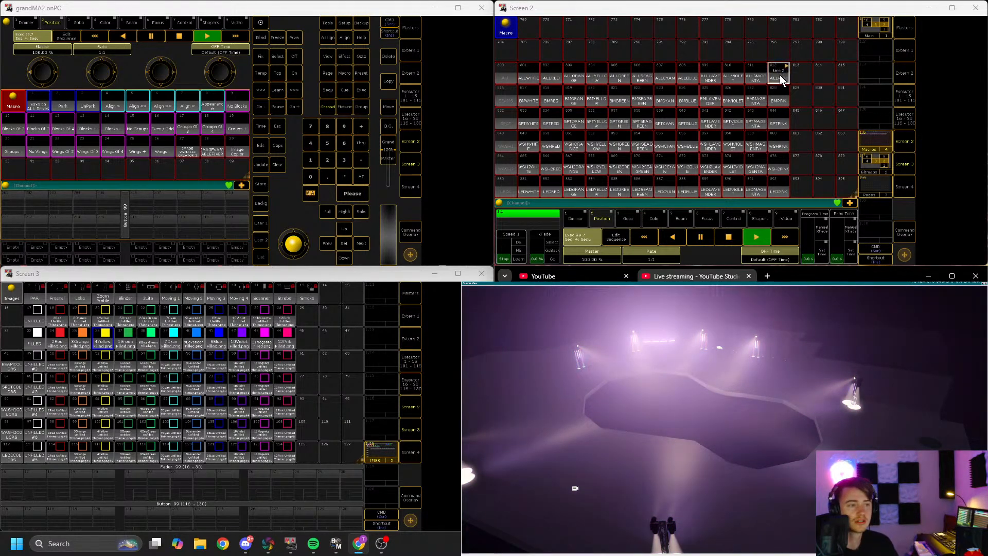
Step: Trigger color macros for the individual fixture groups, then switch the second screen back to the executor faders
click(689, 77)
click(708, 98)
click(669, 119)
click(710, 166)
click(612, 190)
click(570, 189)
click(529, 190)
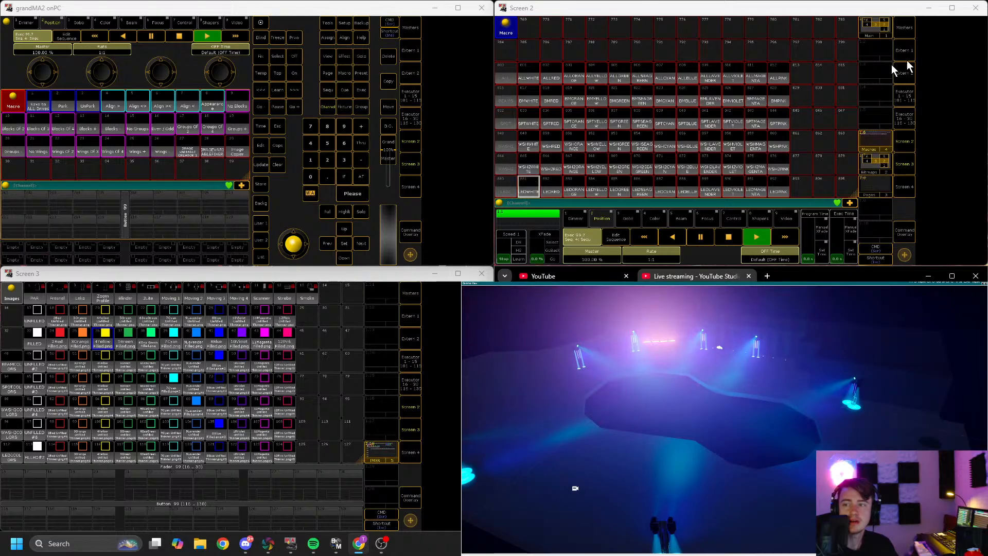
click(907, 92)
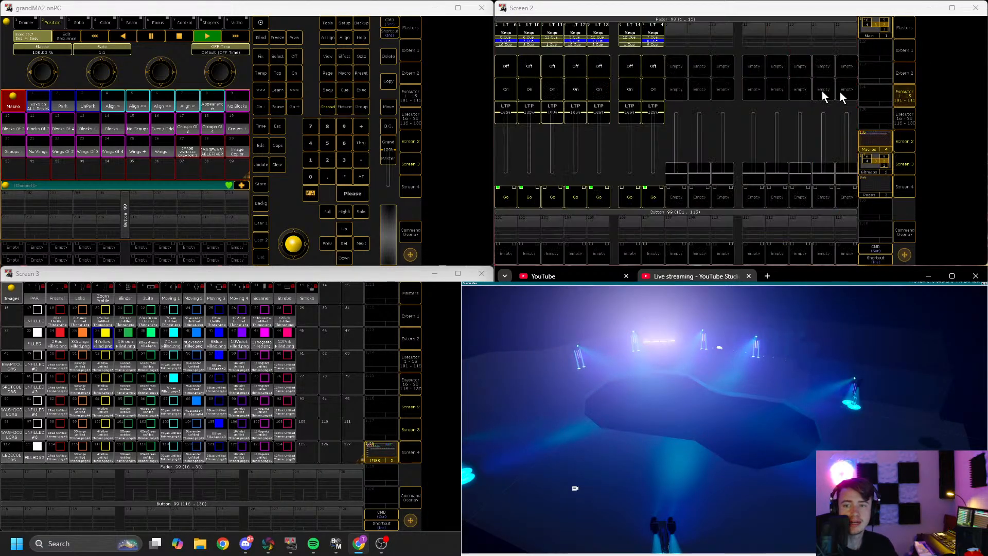
Step: Edit the fade time of executor 99.1's sequence cue and close the sequence editor
click(504, 44)
click(129, 105)
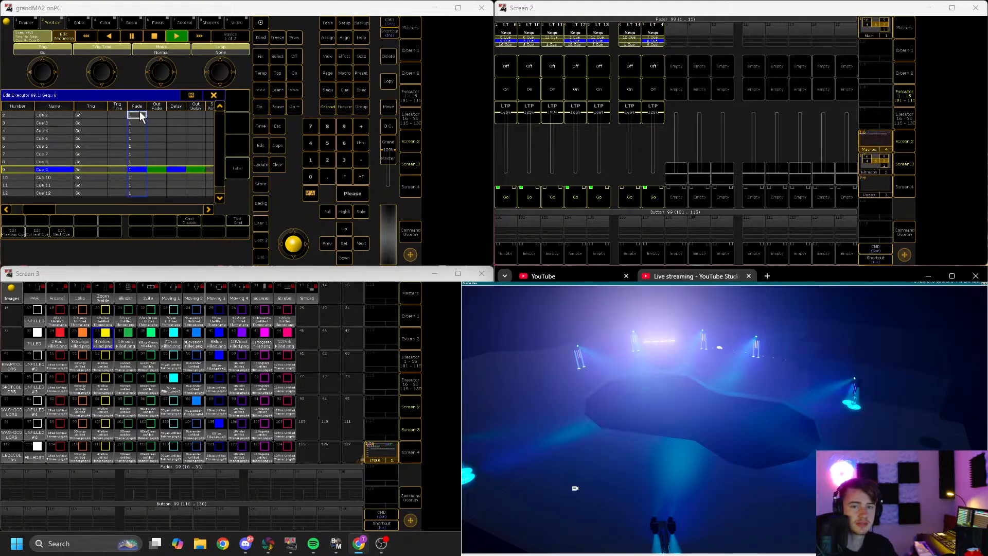
double_click(140, 111)
click(106, 177)
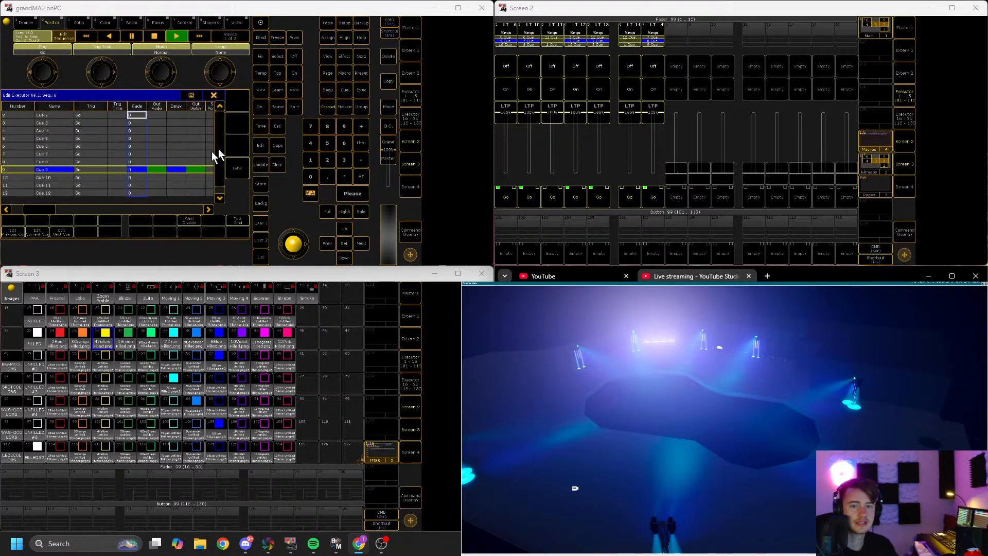
click(214, 96)
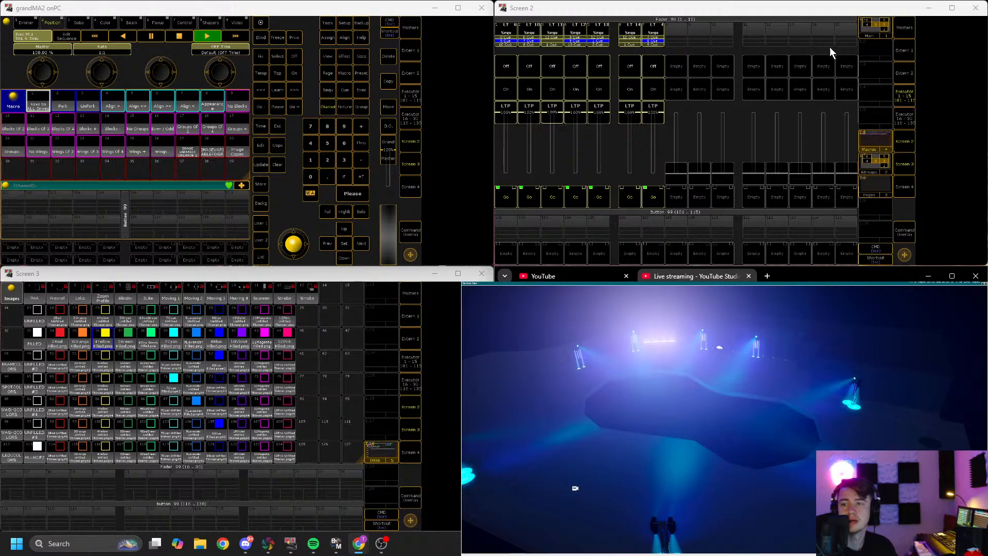
Step: Show the macro pool again and trigger a series of group and ALL color macros to preview the fades
click(883, 94)
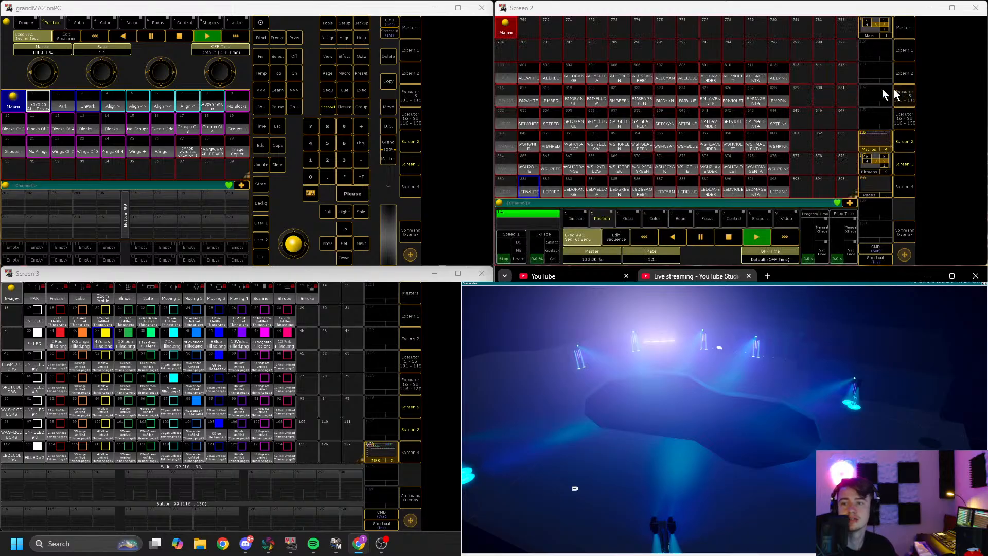
click(594, 99)
click(665, 100)
click(753, 100)
click(529, 92)
click(622, 95)
click(647, 78)
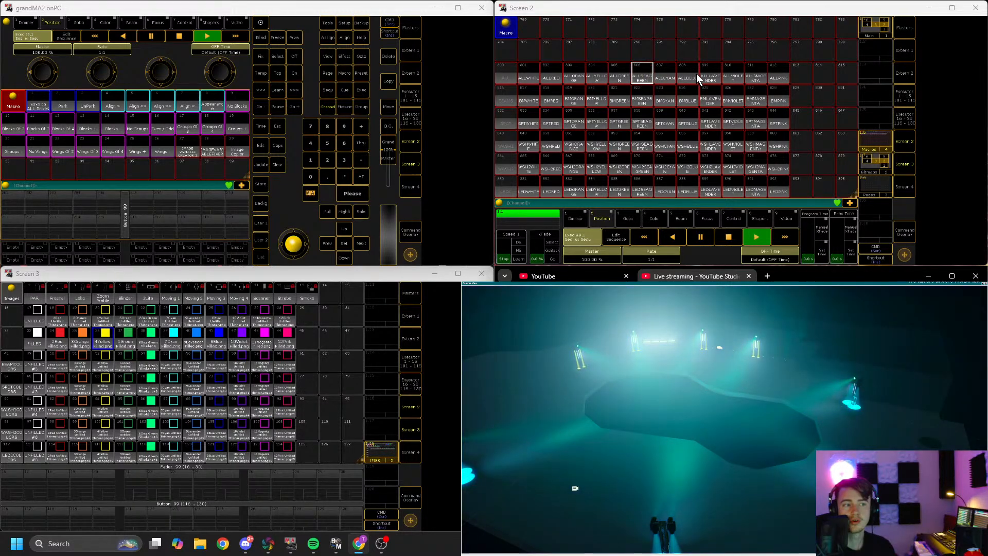
click(740, 73)
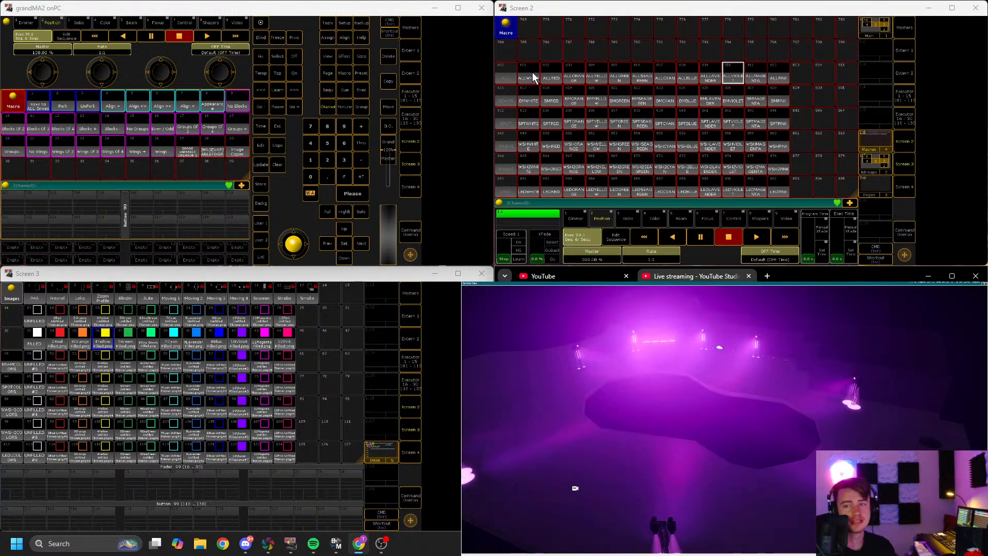
click(533, 73)
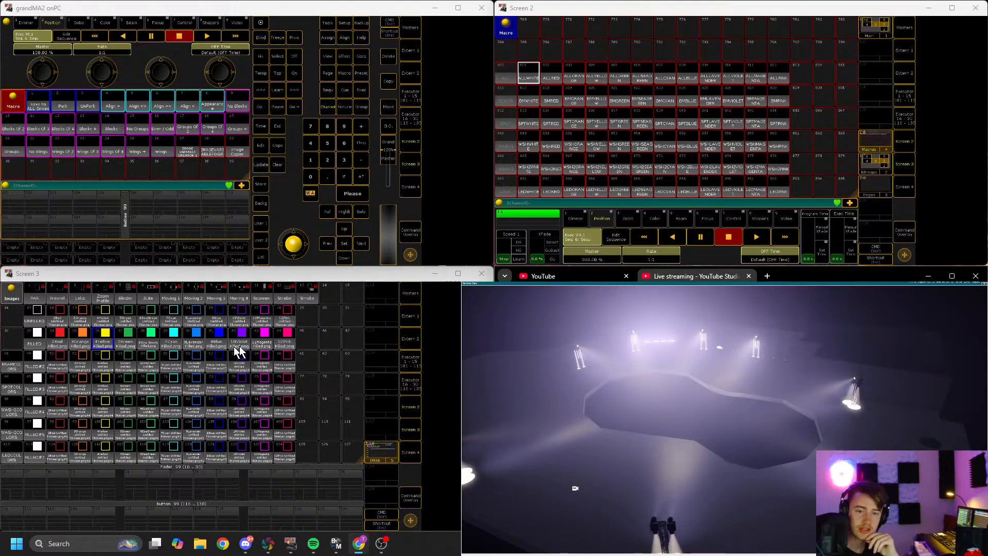
Step: Clear the existing view from the third screen window
click(11, 292)
click(268, 344)
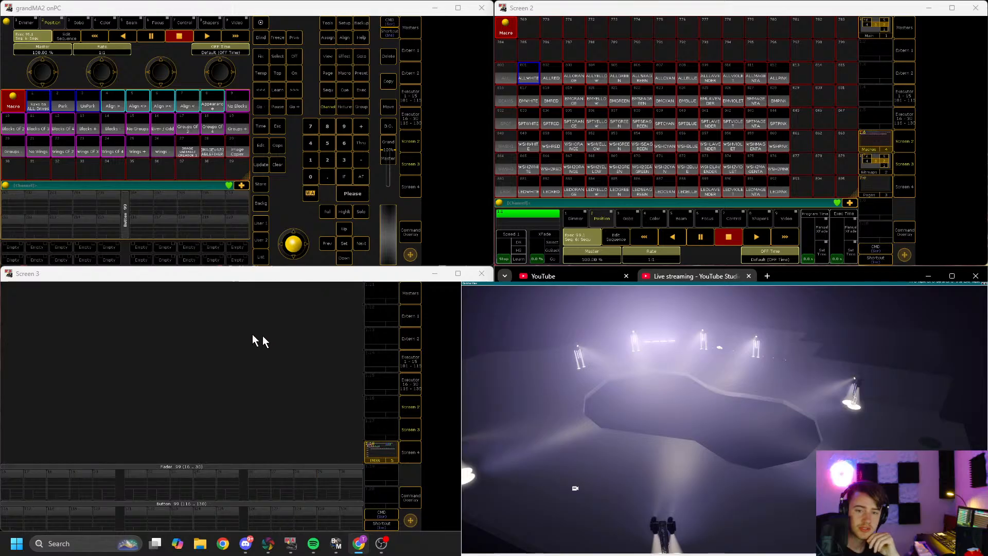
Step: Create a new Layout View window on the third screen from the Other window category
click(9, 295)
click(211, 365)
click(183, 366)
click(150, 364)
click(257, 366)
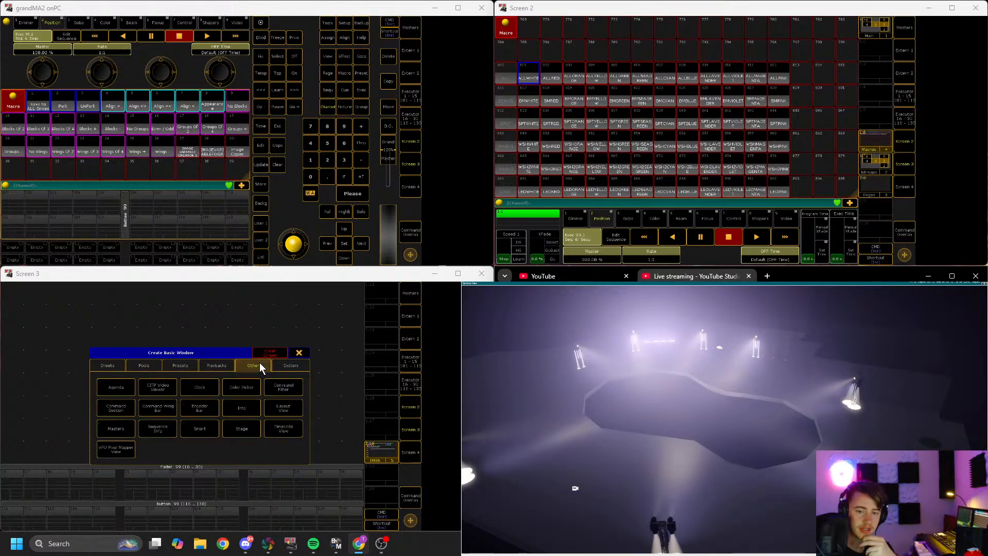
click(283, 408)
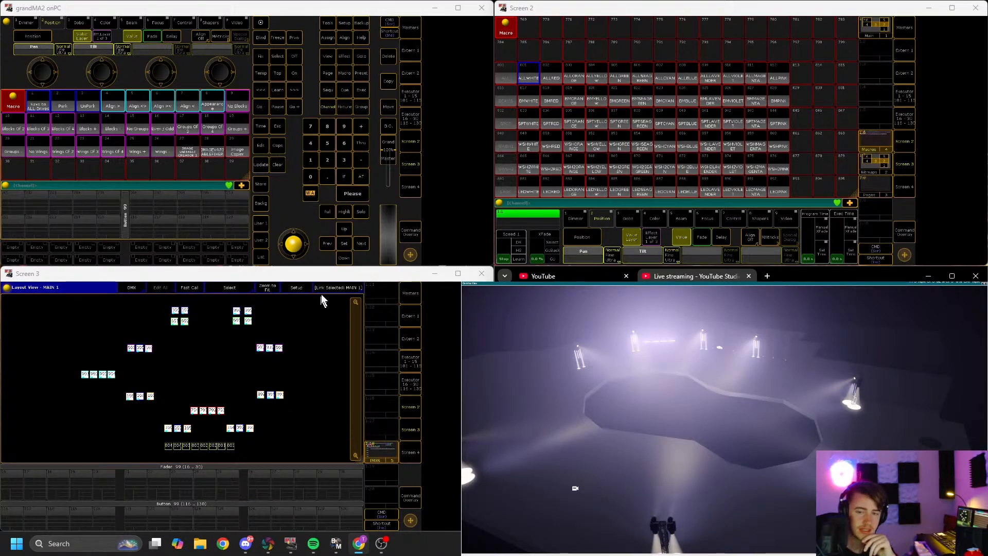
Step: Switch the layout view to the BITMAP 2 layout and add a Layouts pool beside it
click(332, 286)
click(332, 287)
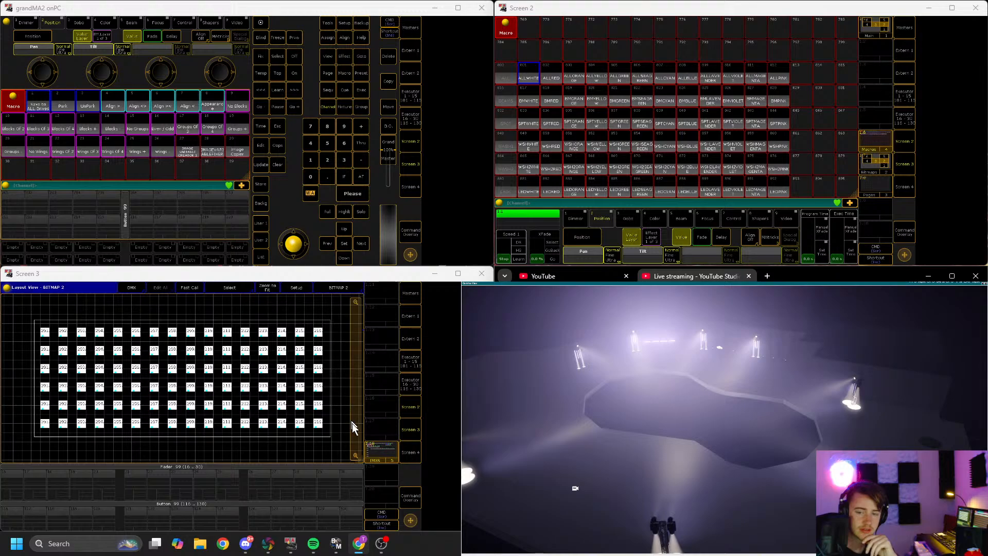
click(357, 457)
click(351, 295)
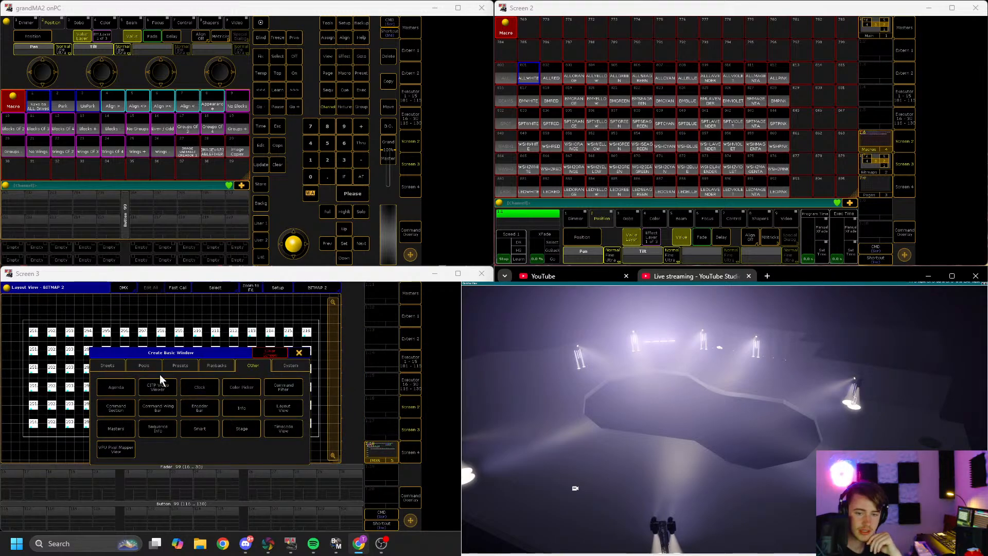
click(146, 365)
click(163, 410)
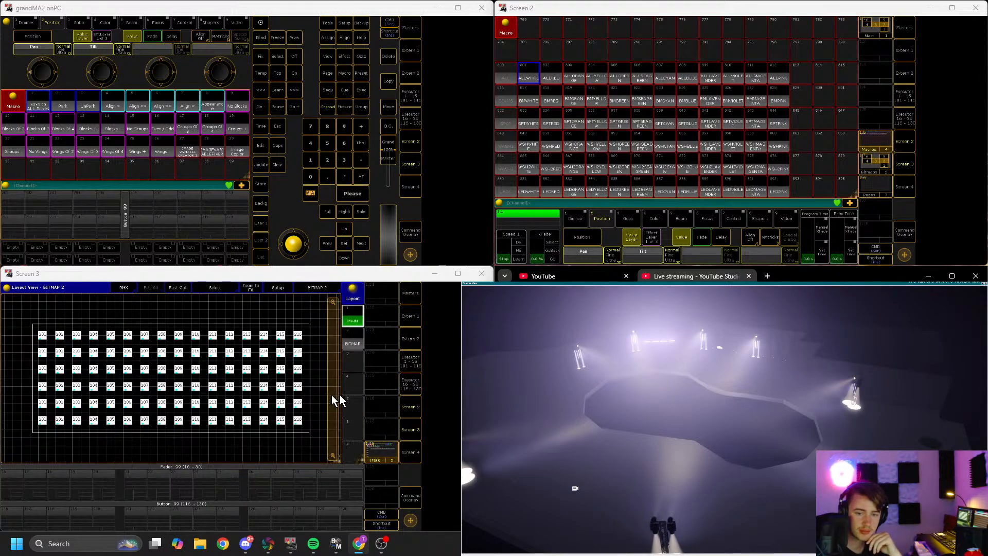
Step: Select the empty layout 3 in the pool and name it COLORS
click(353, 367)
click(317, 287)
click(327, 338)
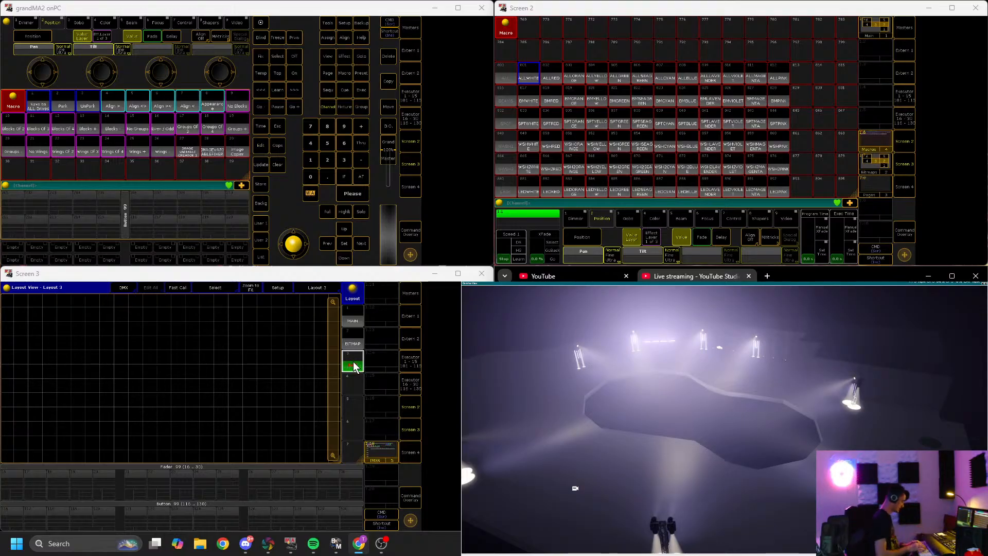
key(Return)
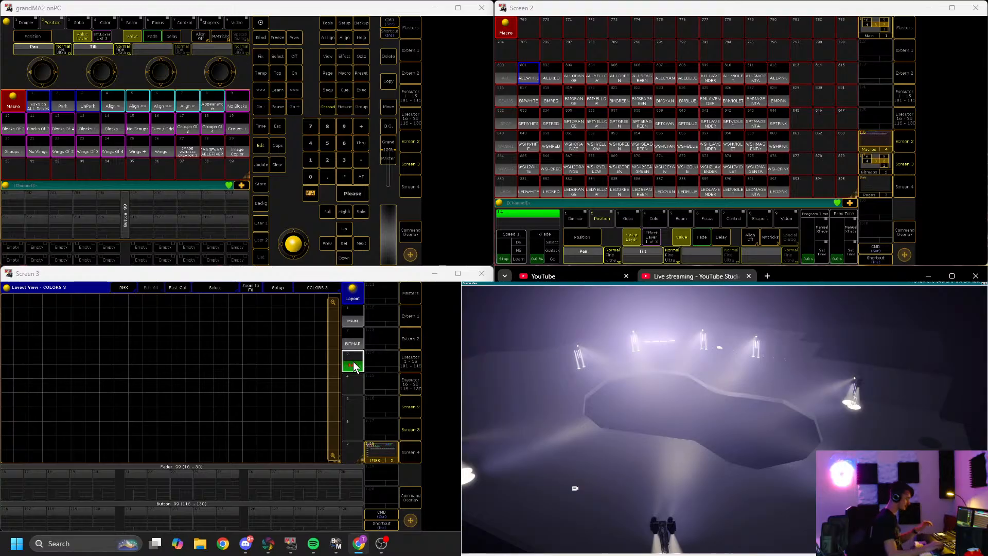